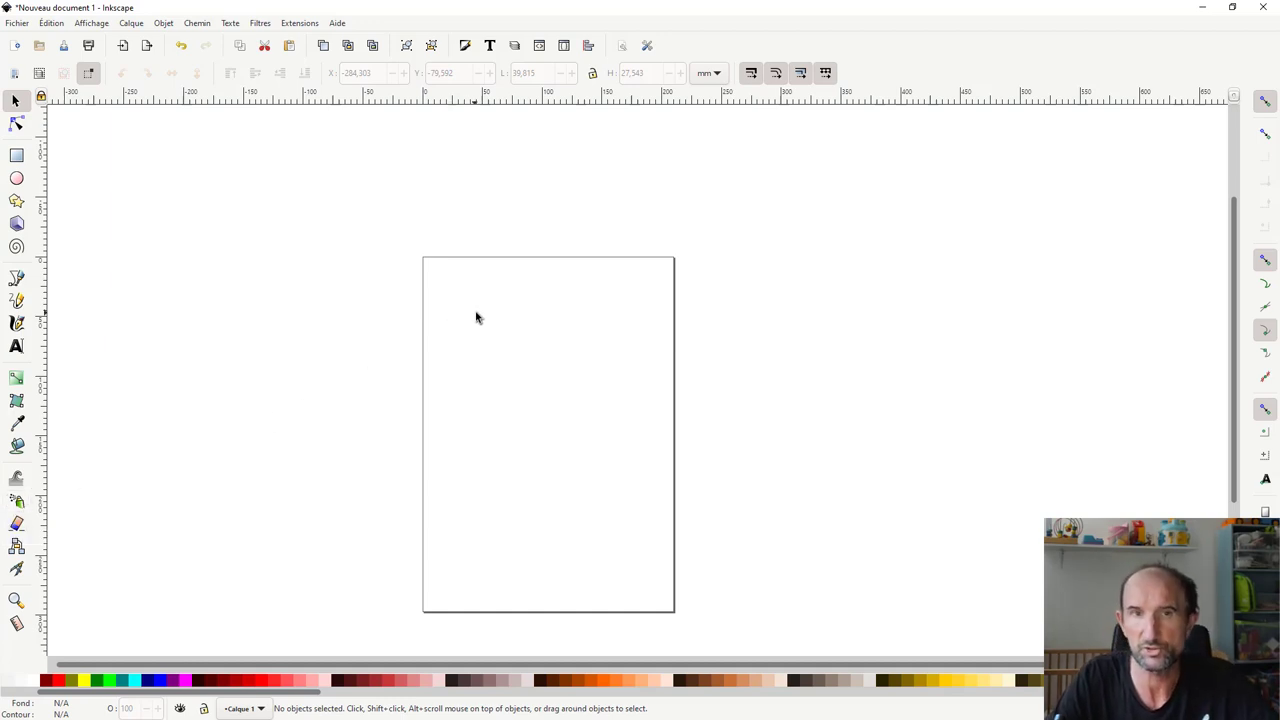
Draw an orange circle left of the page and a smaller concentric copy inside it.
{"action": "scroll", "coordinate": [476, 317], "scroll_direction": "down", "scroll_amount": 2}
{"action": "scroll", "coordinate": [477, 316], "scroll_direction": "up", "scroll_amount": 1}
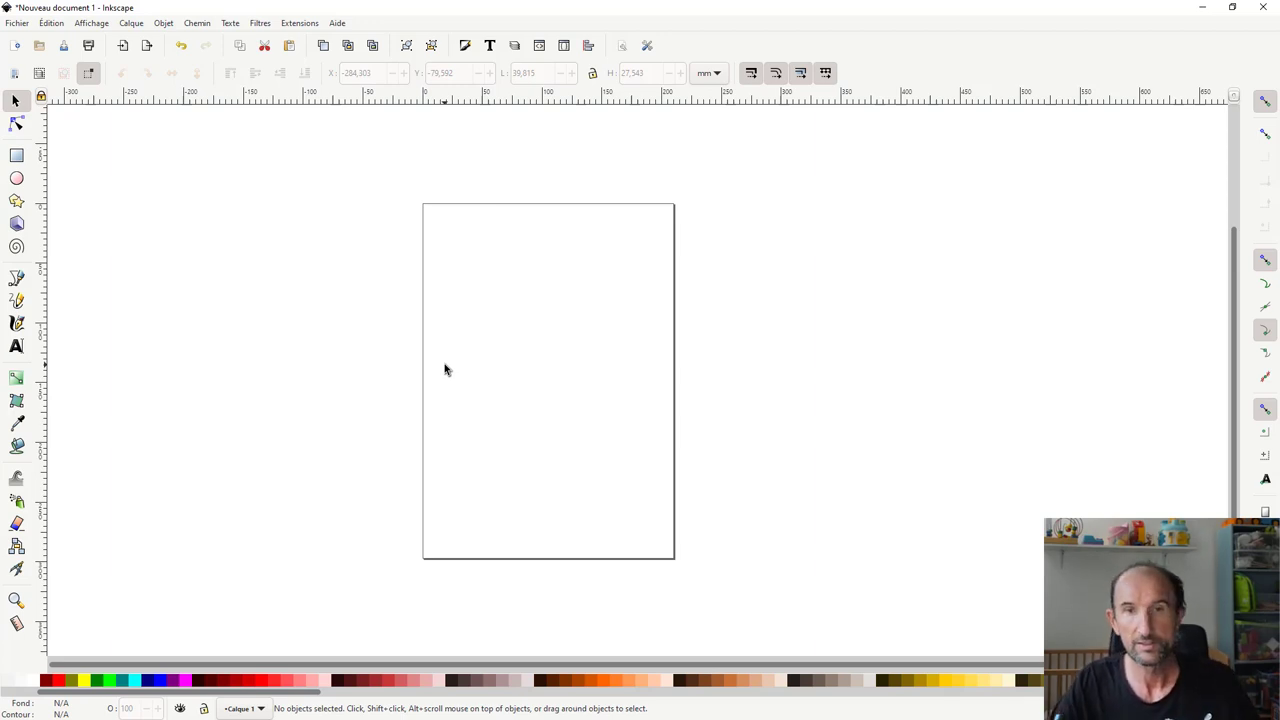
{"action": "scroll", "coordinate": [555, 358], "scroll_direction": "up", "scroll_amount": 2}
{"action": "scroll", "coordinate": [555, 358], "scroll_direction": "down", "scroll_amount": 2}
{"action": "scroll", "coordinate": [555, 358], "scroll_direction": "up", "scroll_amount": 2}
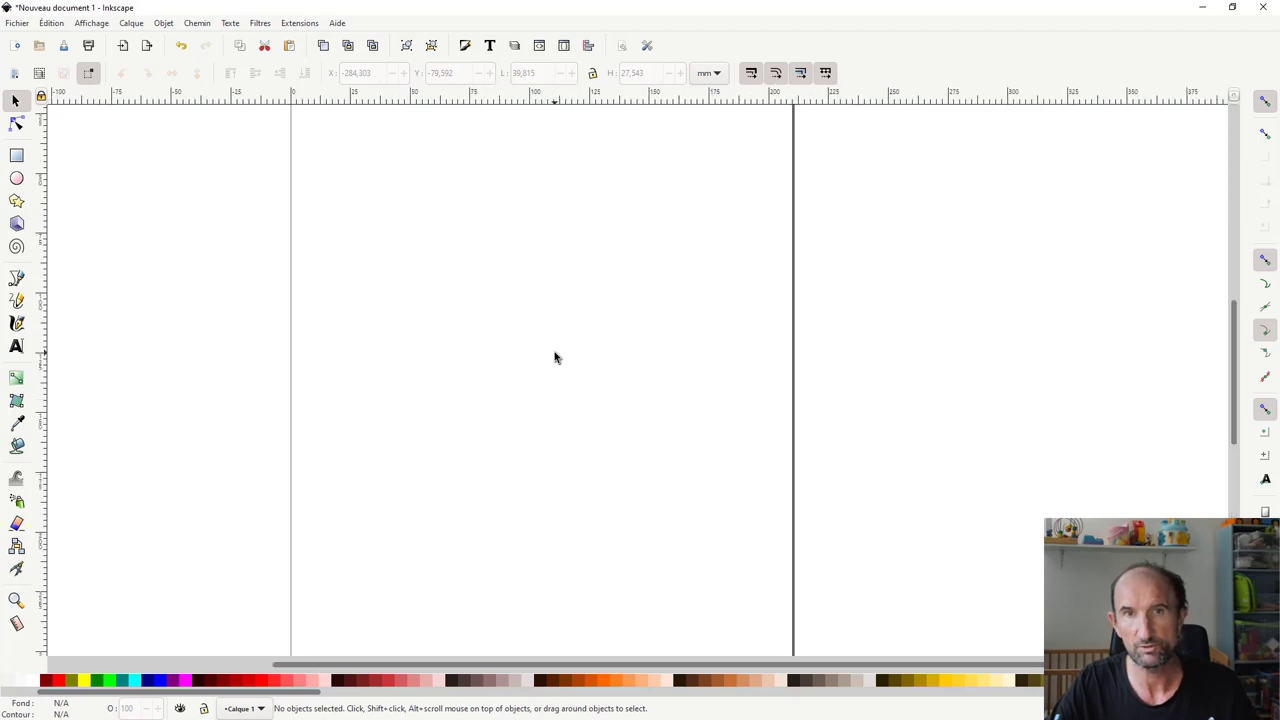
{"action": "scroll", "coordinate": [555, 358], "scroll_direction": "down", "scroll_amount": 2}
{"action": "left_click", "coordinate": [16, 178]}
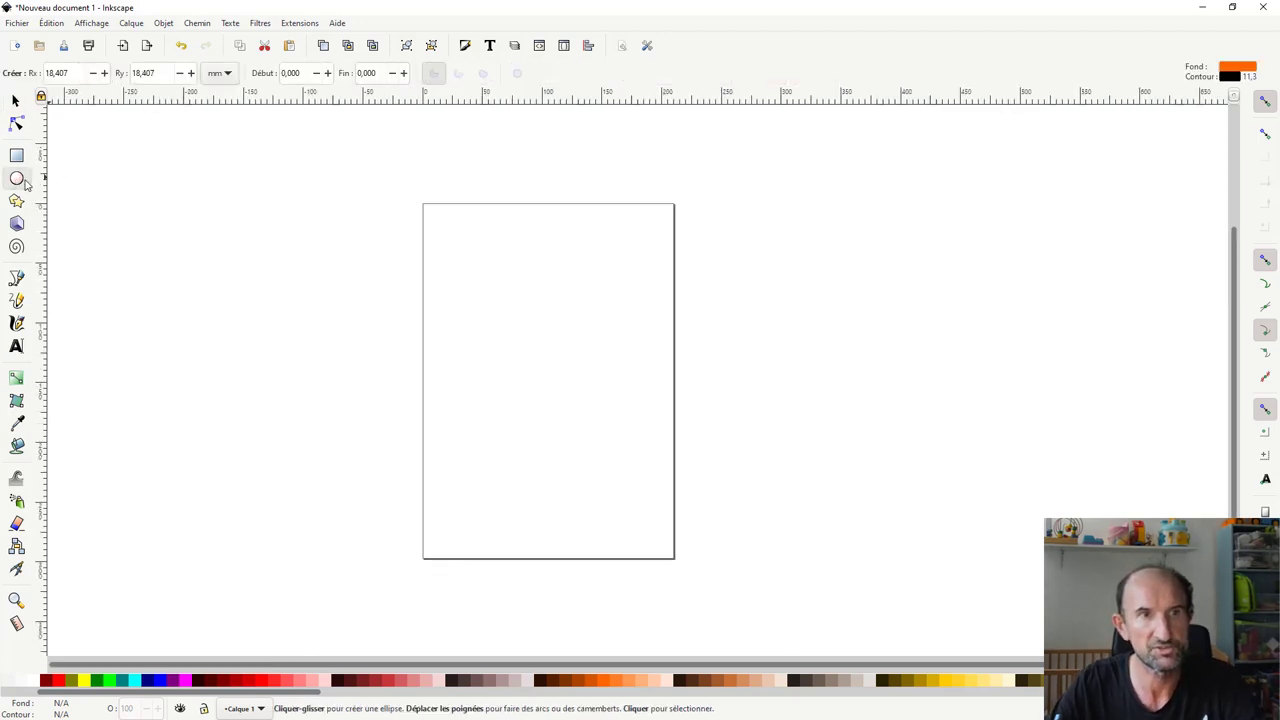
{"action": "left_click_drag", "start_coordinate": [217, 189], "coordinate": [247, 226]}
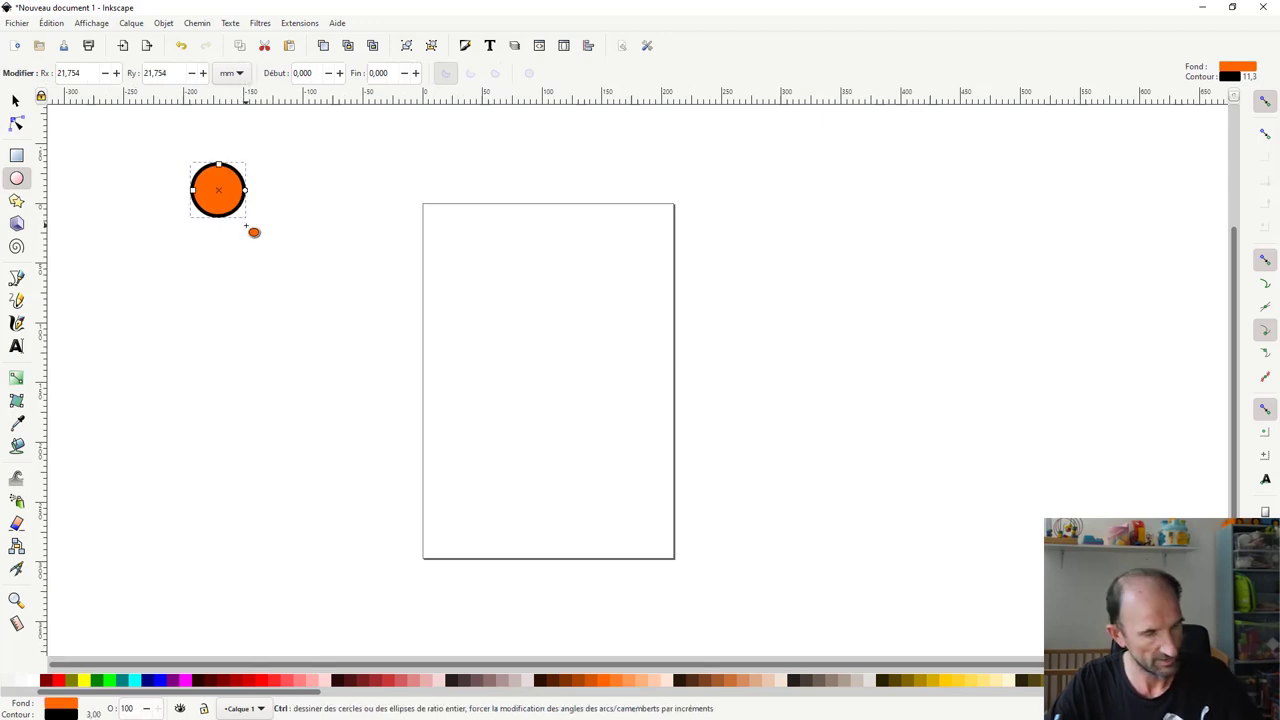
{"action": "key", "text": "ctrl+d"}
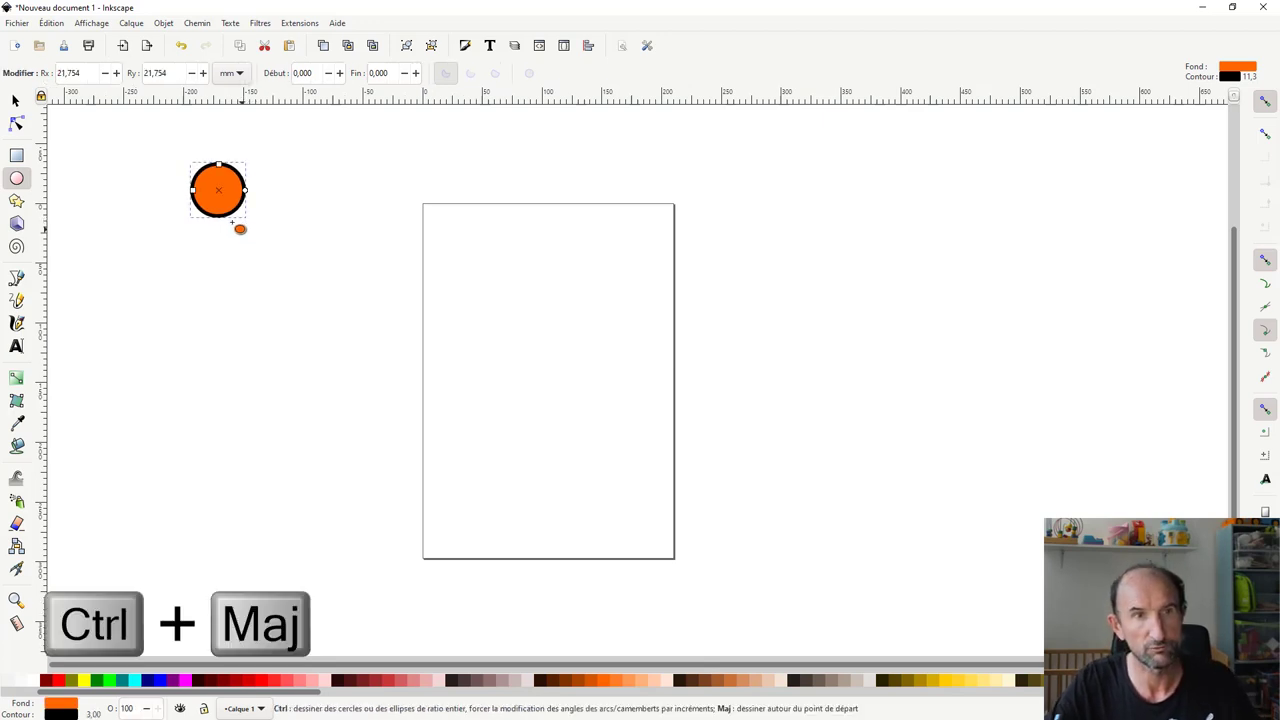
{"action": "left_click", "coordinate": [15, 100]}
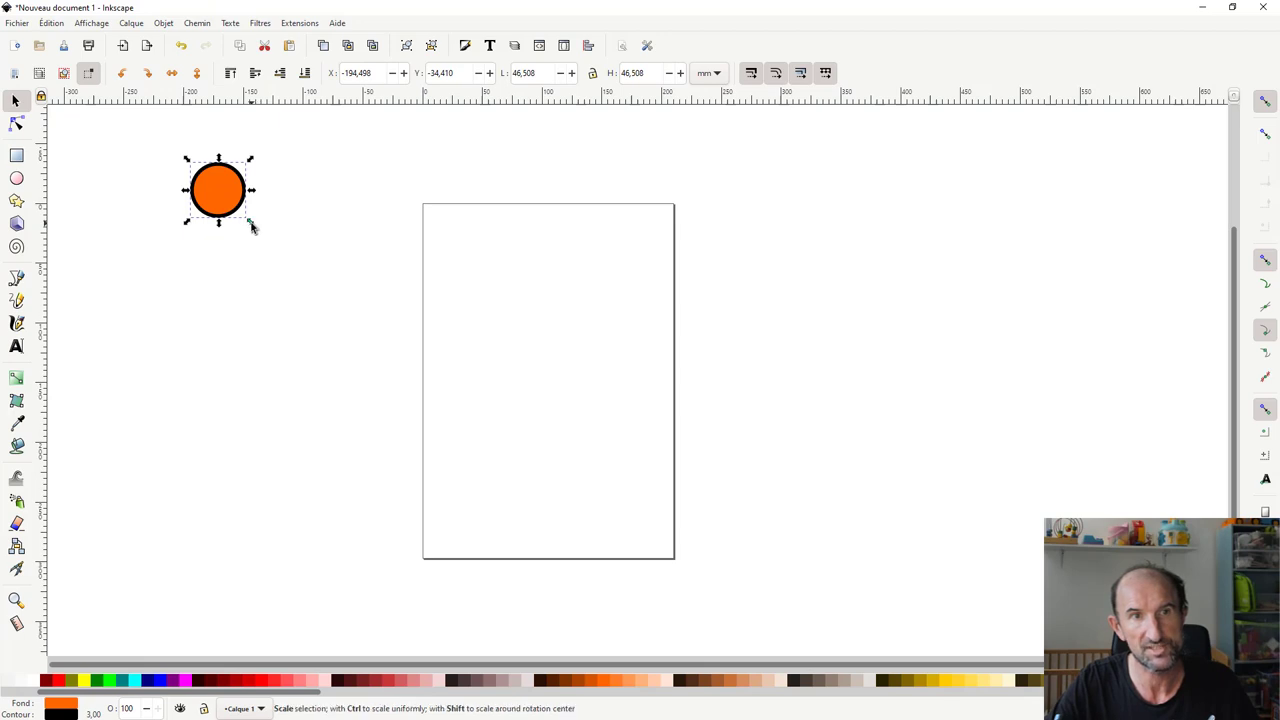
{"action": "left_click_drag", "start_coordinate": [249, 220], "coordinate": [240, 214]}
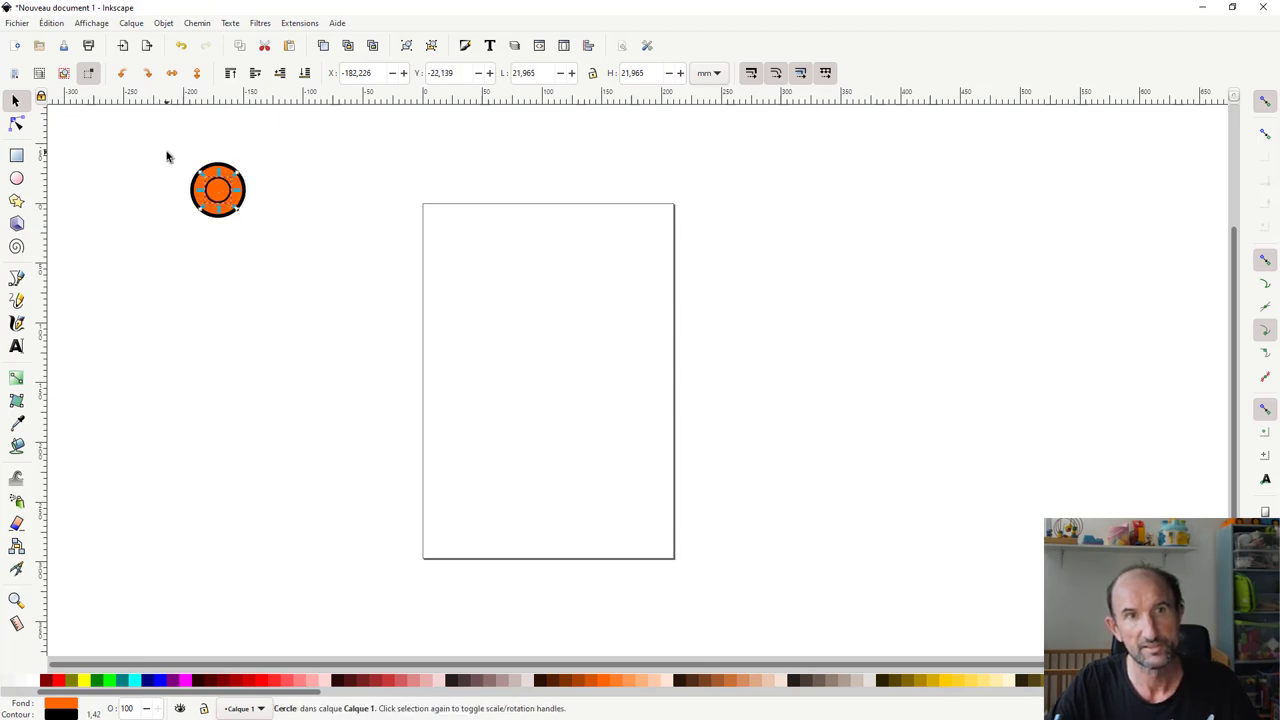
Subtract the small circle with Path > Difference and squash the ring to 46.508 × 32.564 mm.
{"action": "left_click_drag", "start_coordinate": [166, 153], "coordinate": [265, 236]}
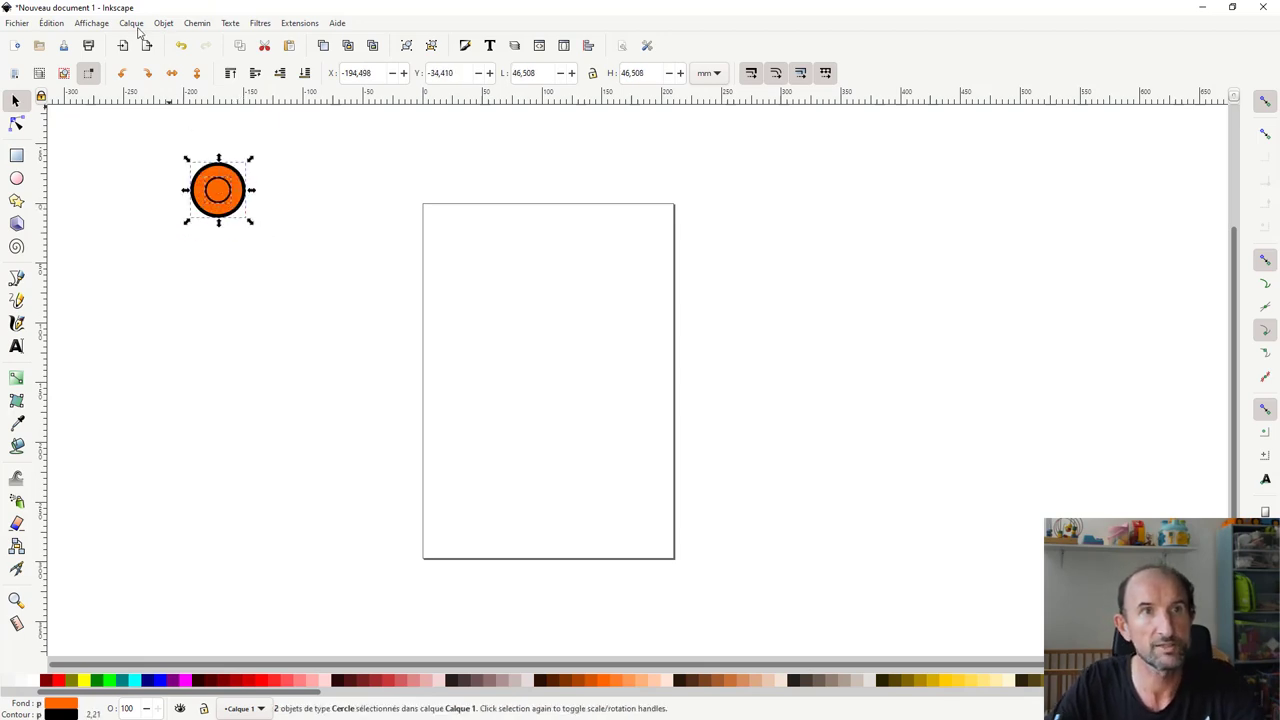
{"action": "left_click", "coordinate": [199, 26]}
{"action": "left_click", "coordinate": [215, 104]}
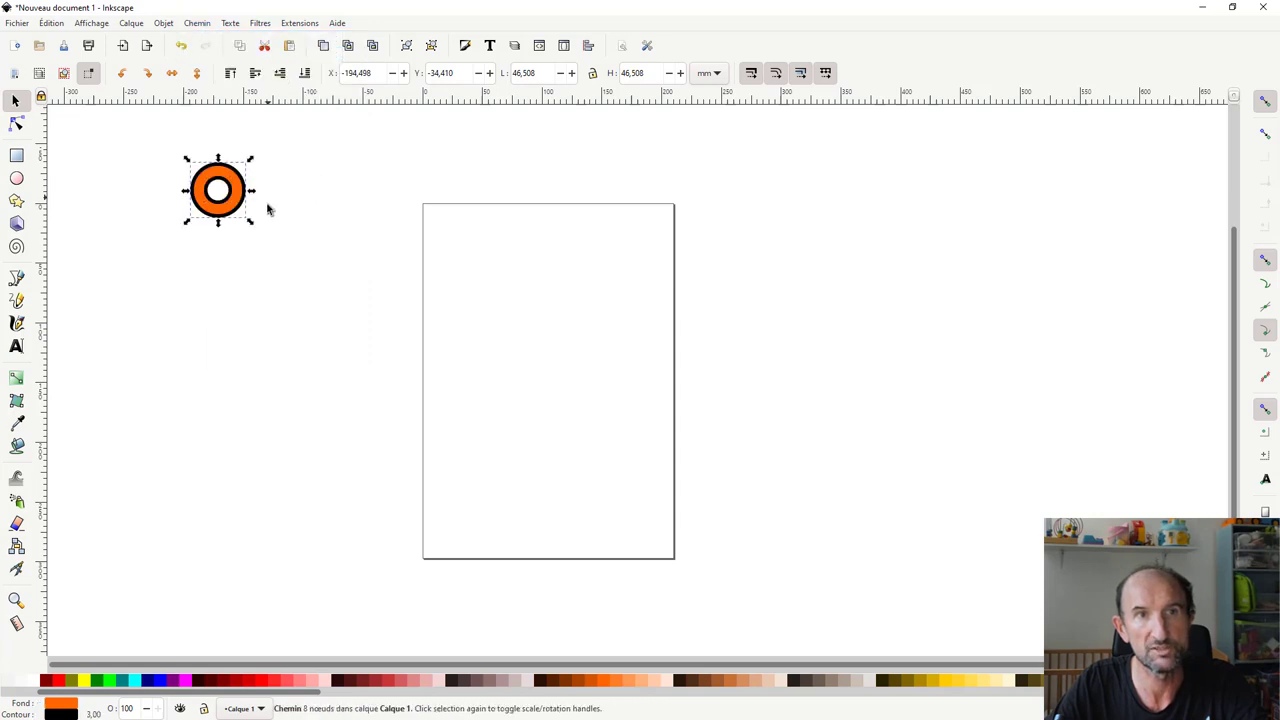
{"action": "left_click_drag", "start_coordinate": [218, 223], "coordinate": [120, 175]}
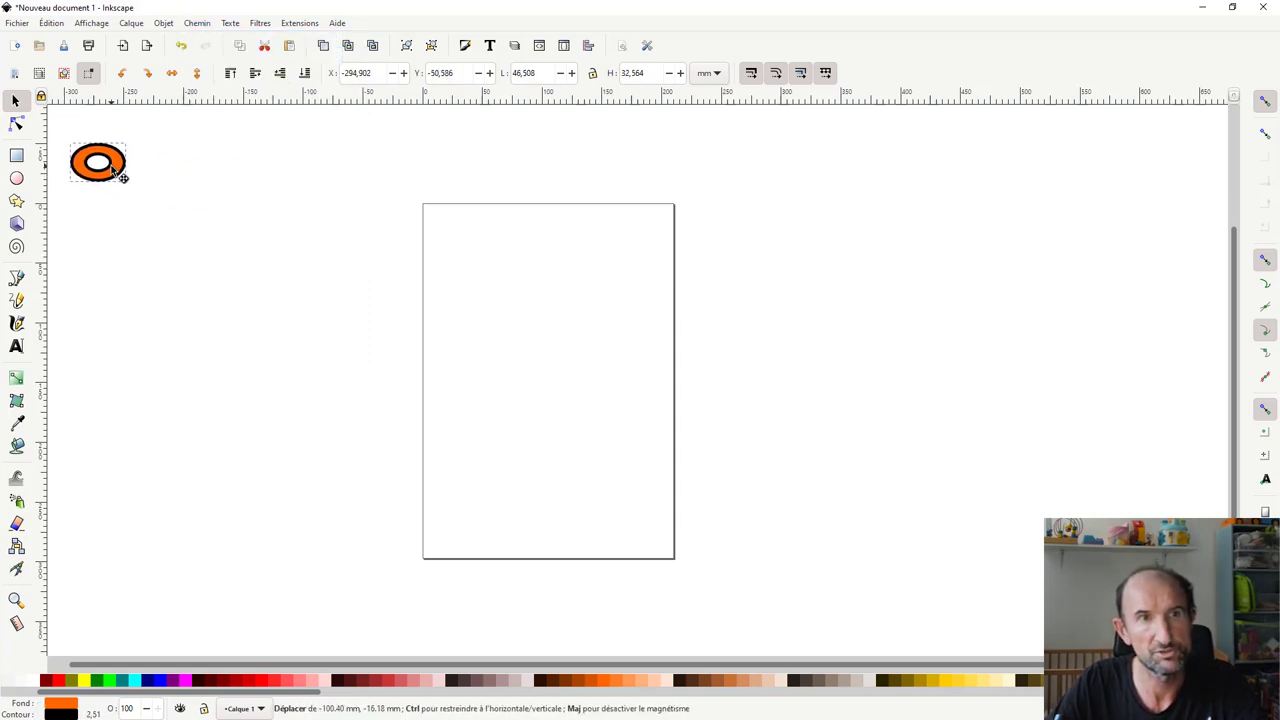
Spray a wavy trail of orange ring copies across the page with the Spray tool.
{"action": "left_click", "coordinate": [17, 502]}
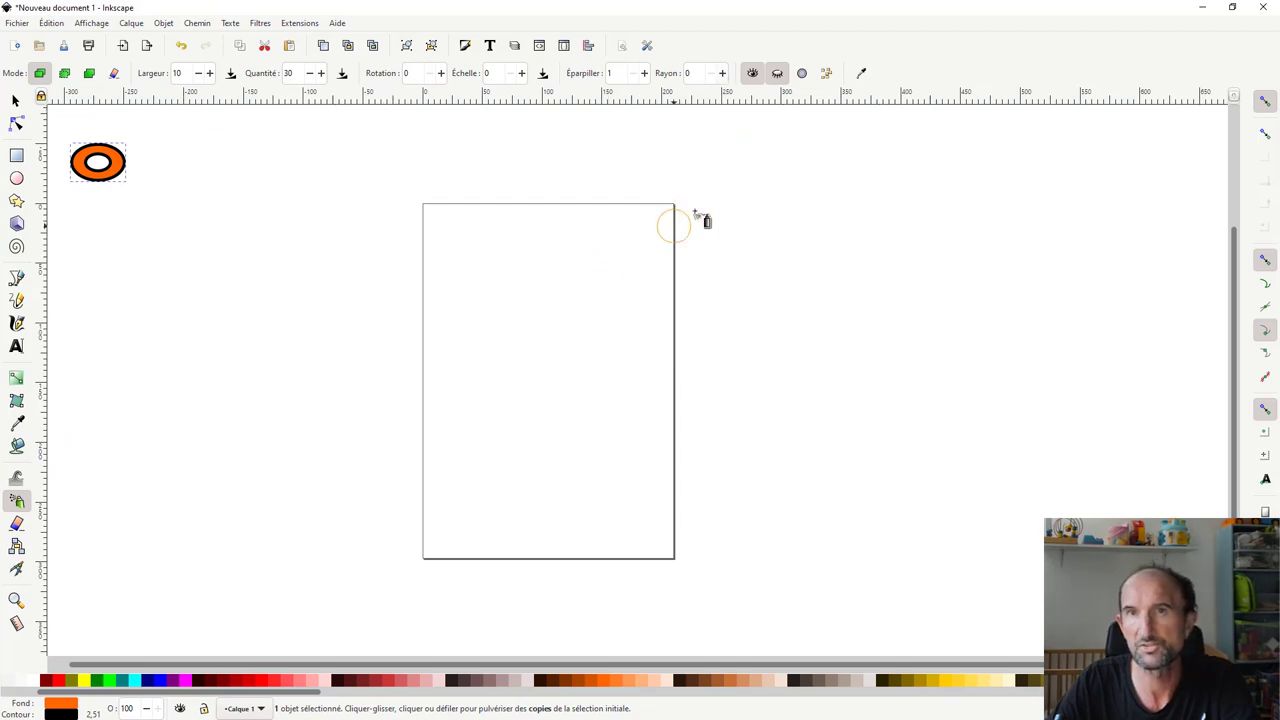
{"action": "left_click", "coordinate": [861, 74]}
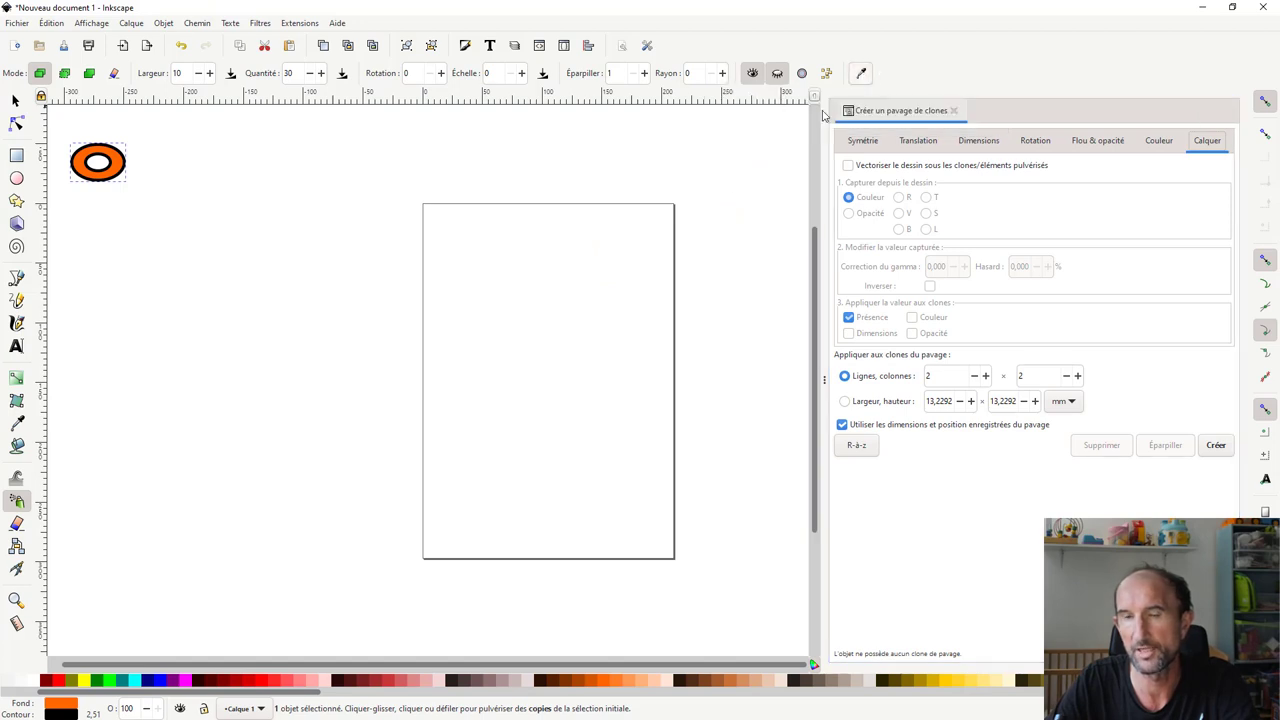
{"action": "mouse_move", "coordinate": [455, 248]}
{"action": "left_mouse_down"}
{"action": "mouse_move", "coordinate": [493, 340]}
{"action": "mouse_move", "coordinate": [697, 385]}
{"action": "mouse_move", "coordinate": [690, 365]}
{"action": "left_mouse_up"}
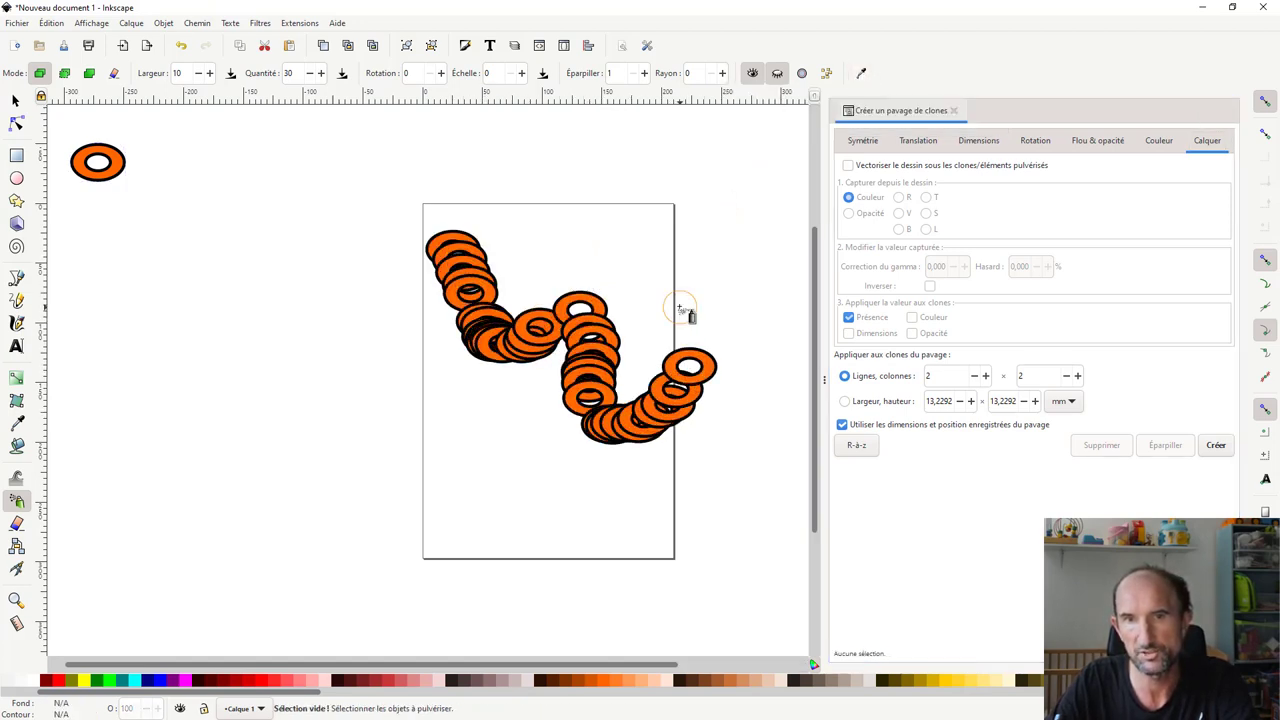
{"action": "key", "text": "Escape"}
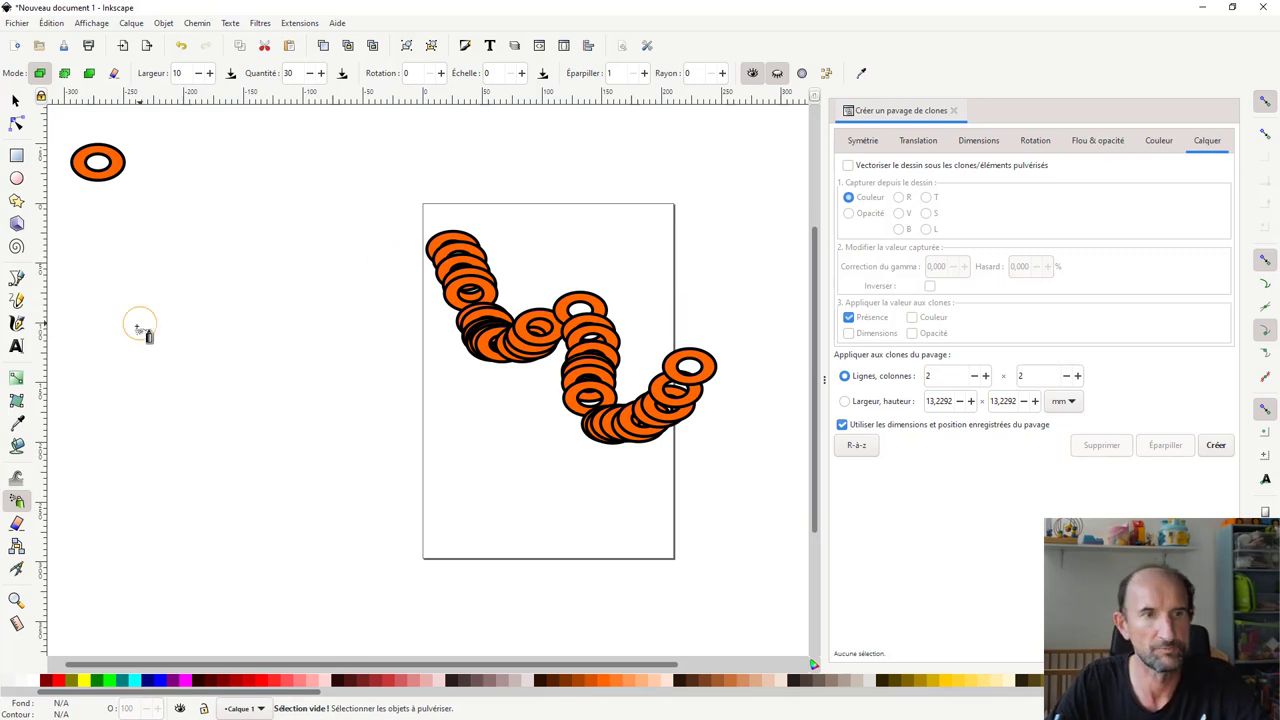
Switch to the Tweak tool.
{"action": "left_click", "coordinate": [16, 478]}
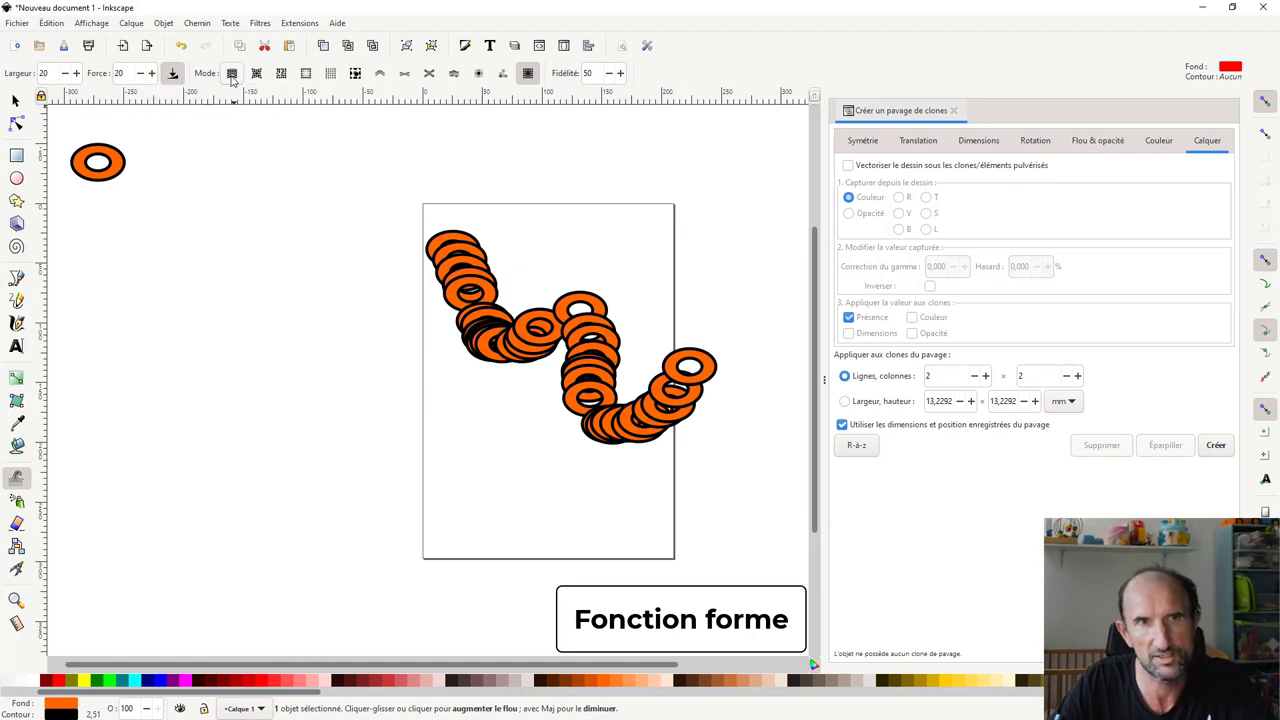
Select all 36 sprayed rings and push the upper ones down-right with Tweak Move mode.
{"action": "left_click", "coordinate": [232, 76]}
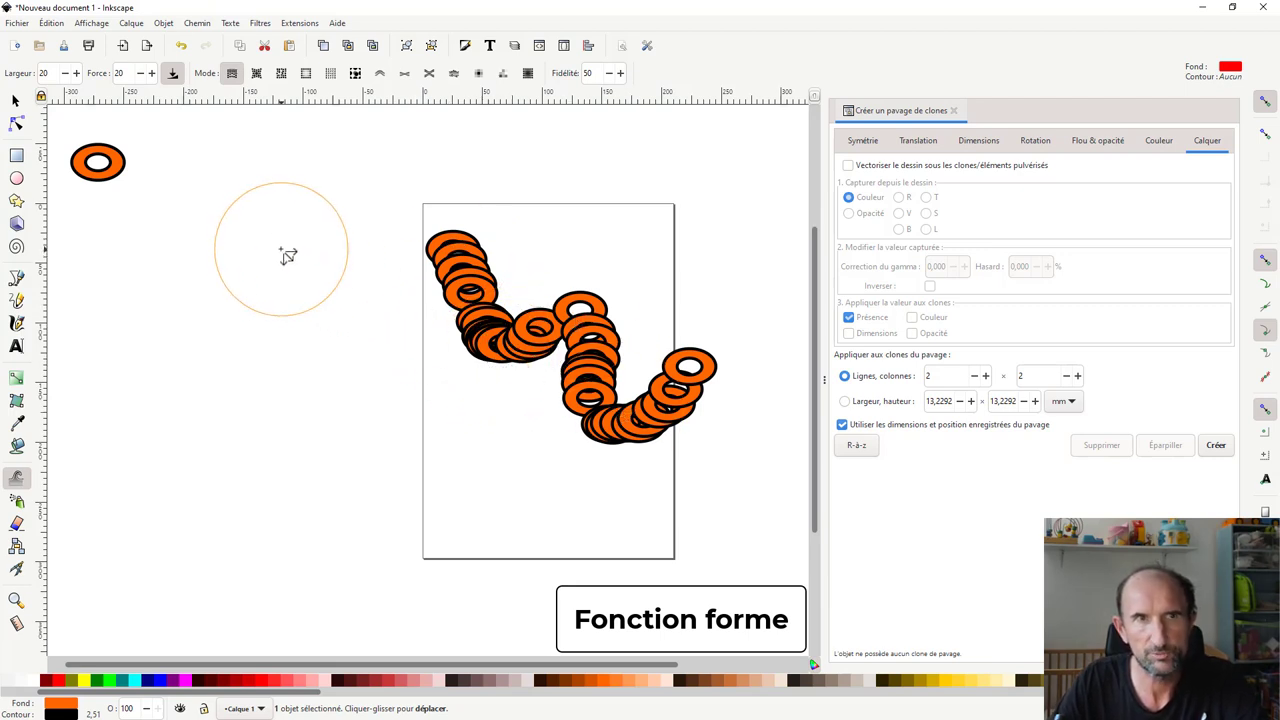
{"action": "key", "text": "s"}
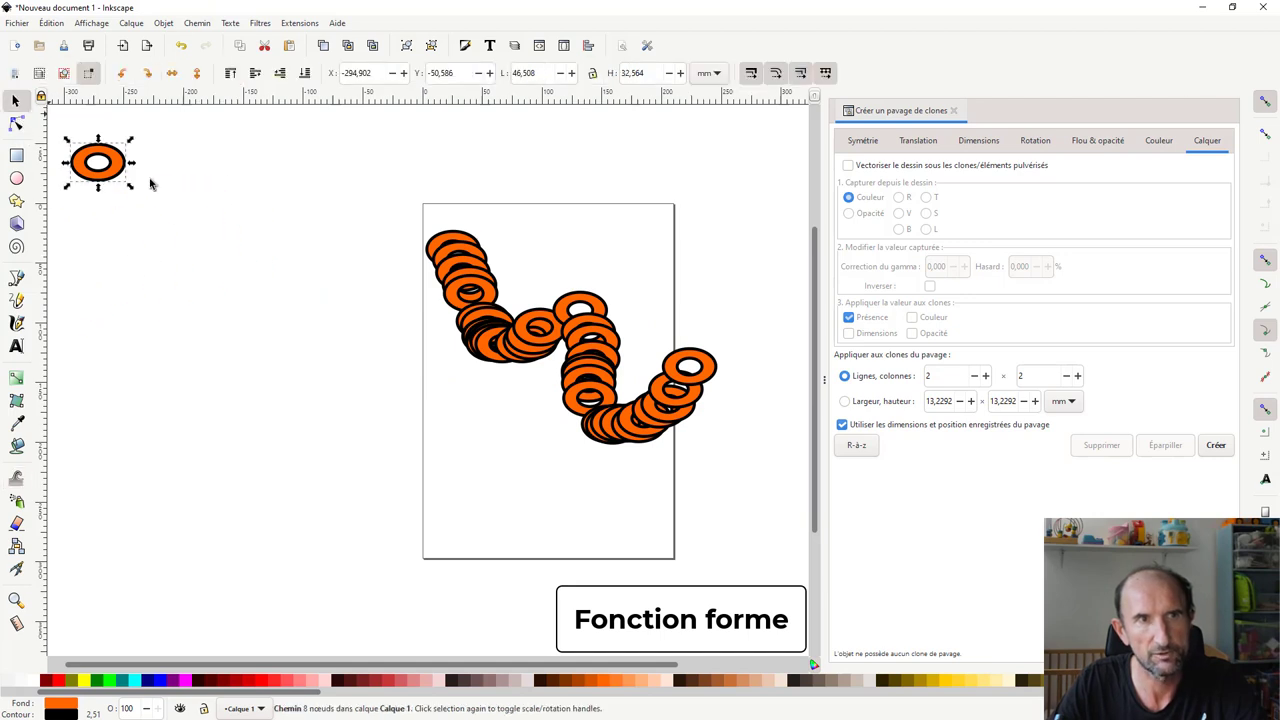
{"action": "left_click_drag", "start_coordinate": [403, 201], "coordinate": [574, 414]}
{"action": "left_click_drag", "start_coordinate": [715, 489], "coordinate": [724, 492]}
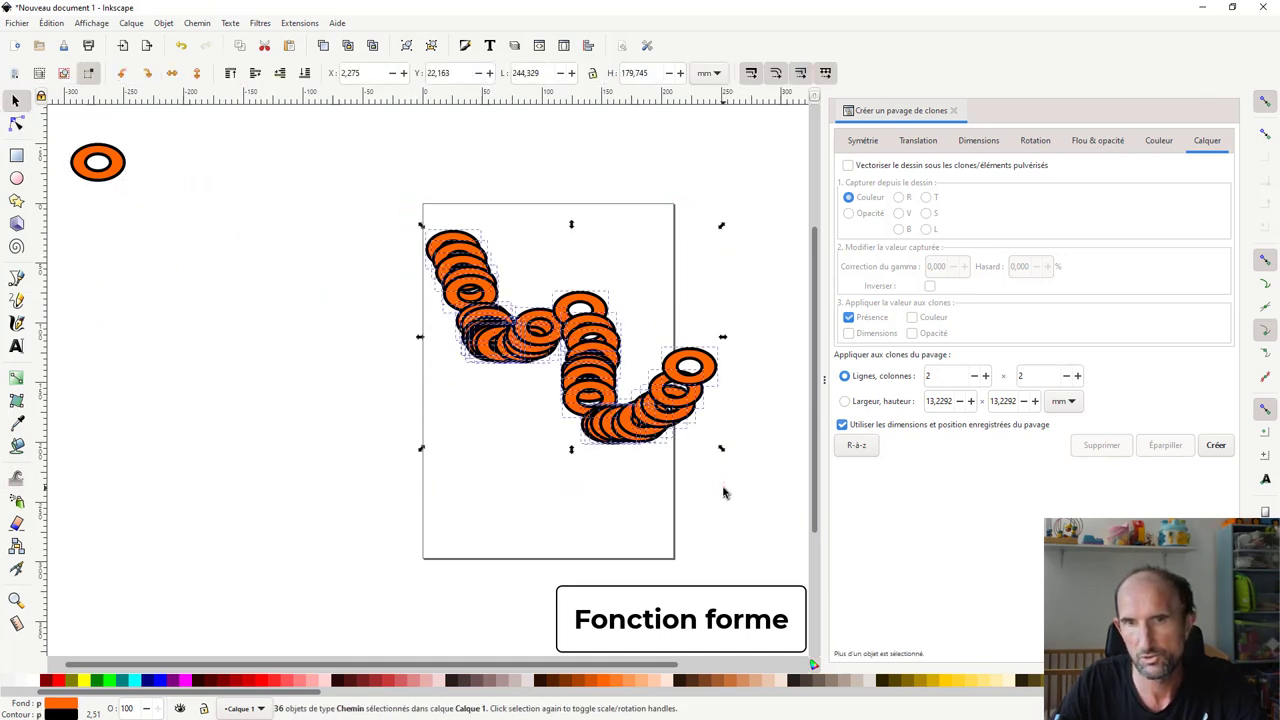
{"action": "left_click", "coordinate": [17, 478]}
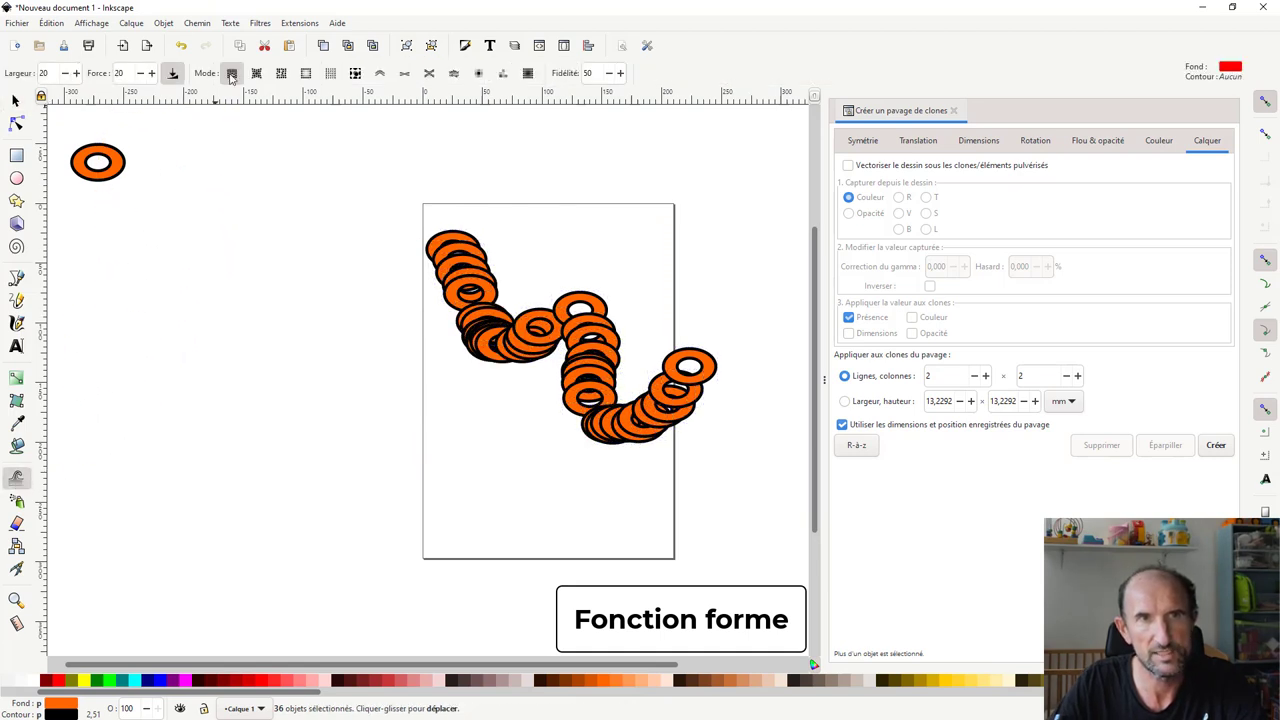
{"action": "mouse_move", "coordinate": [434, 291]}
{"action": "left_mouse_down"}
{"action": "mouse_move", "coordinate": [612, 422]}
{"action": "mouse_move", "coordinate": [710, 386]}
{"action": "mouse_move", "coordinate": [697, 366]}
{"action": "left_mouse_up"}
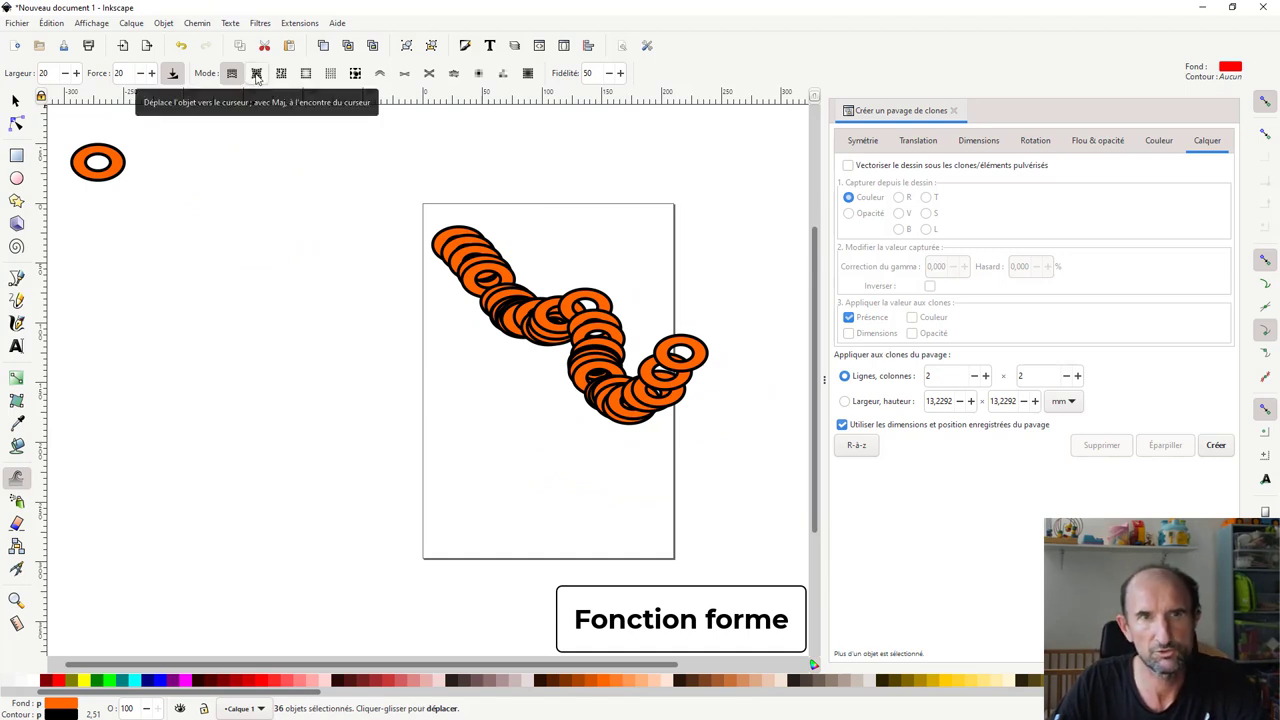
{"action": "mouse_move", "coordinate": [428, 223]}
{"action": "left_mouse_down"}
{"action": "mouse_move", "coordinate": [485, 295]}
{"action": "mouse_move", "coordinate": [598, 355]}
{"action": "mouse_move", "coordinate": [606, 409]}
{"action": "mouse_move", "coordinate": [686, 377]}
{"action": "mouse_move", "coordinate": [643, 400]}
{"action": "mouse_move", "coordinate": [594, 398]}
{"action": "mouse_move", "coordinate": [598, 302]}
{"action": "mouse_move", "coordinate": [545, 335]}
{"action": "mouse_move", "coordinate": [556, 320]}
{"action": "left_mouse_up"}
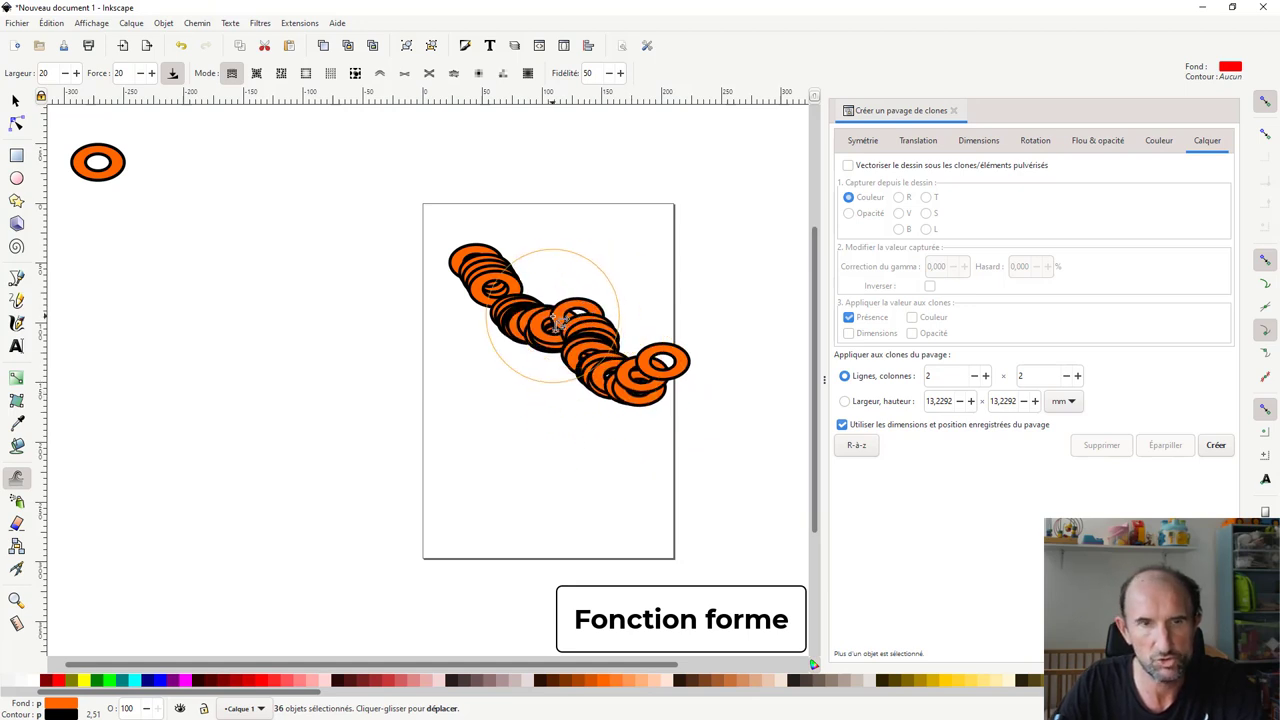
Fill the selected rings golden yellow and push the upper-left ones down-right.
{"action": "left_click", "coordinate": [83, 680]}
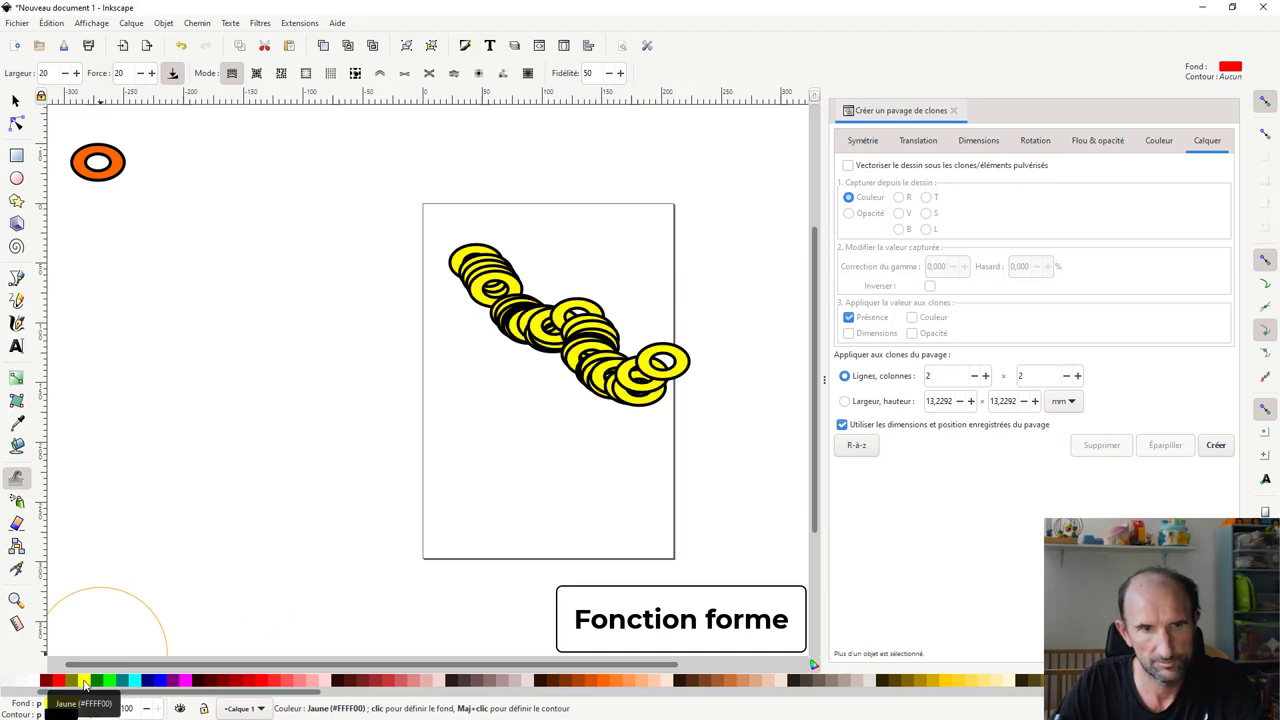
{"action": "left_click", "coordinate": [943, 683]}
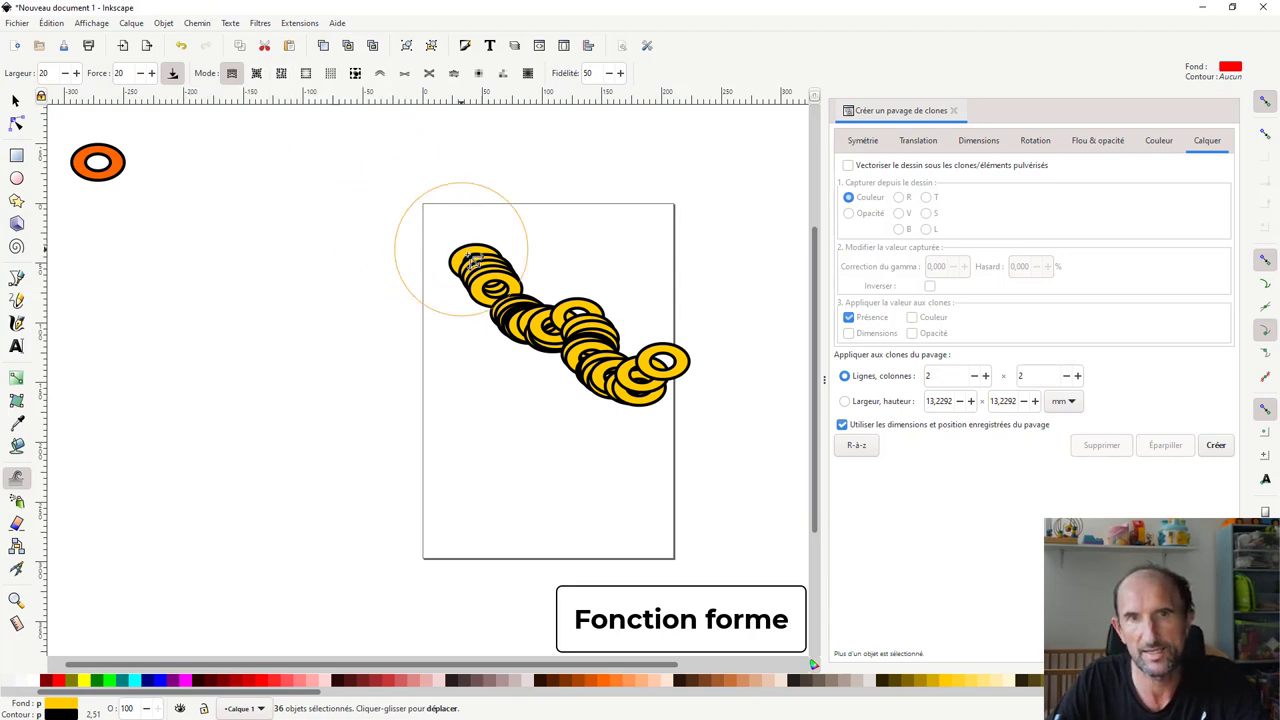
{"action": "mouse_move", "coordinate": [486, 271]}
{"action": "left_mouse_down"}
{"action": "mouse_move", "coordinate": [520, 320]}
{"action": "mouse_move", "coordinate": [571, 334]}
{"action": "mouse_move", "coordinate": [606, 377]}
{"action": "mouse_move", "coordinate": [671, 366]}
{"action": "mouse_move", "coordinate": [680, 400]}
{"action": "mouse_move", "coordinate": [606, 397]}
{"action": "mouse_move", "coordinate": [620, 386]}
{"action": "mouse_move", "coordinate": [583, 377]}
{"action": "left_mouse_up"}
{"action": "mouse_move", "coordinate": [597, 328]}
{"action": "left_mouse_down"}
{"action": "mouse_move", "coordinate": [614, 366]}
{"action": "mouse_move", "coordinate": [650, 364]}
{"action": "left_mouse_up"}
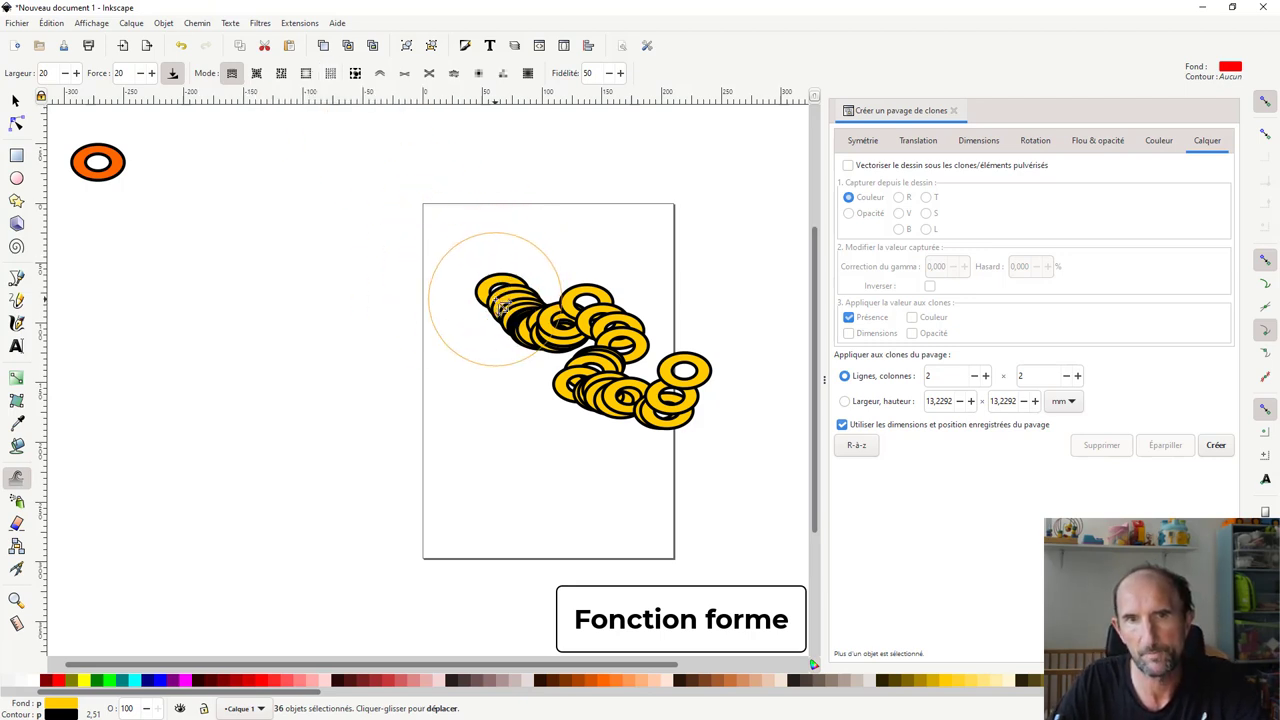
Push the upper yellow rings into the cluster, then delete all 36 ring copies.
{"action": "mouse_move", "coordinate": [503, 307]}
{"action": "left_mouse_down"}
{"action": "mouse_move", "coordinate": [640, 375]}
{"action": "mouse_move", "coordinate": [565, 315]}
{"action": "left_mouse_up"}
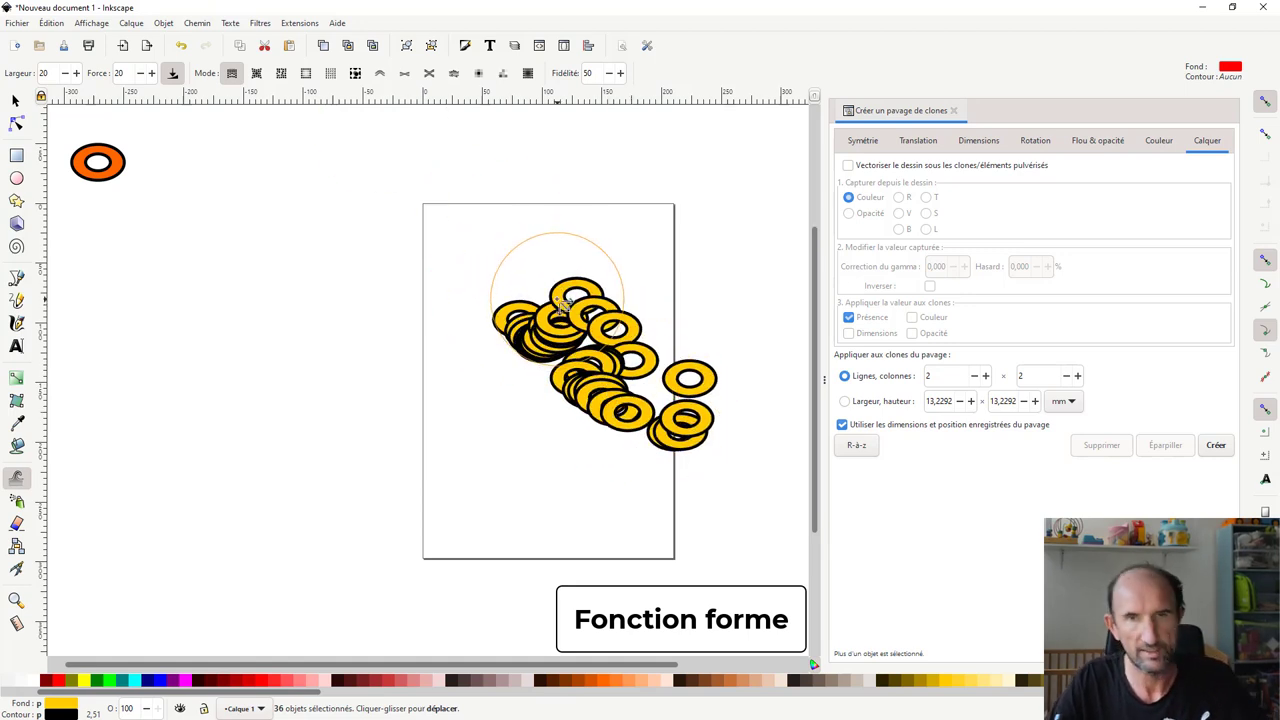
{"action": "left_click_drag", "start_coordinate": [557, 298], "coordinate": [580, 365]}
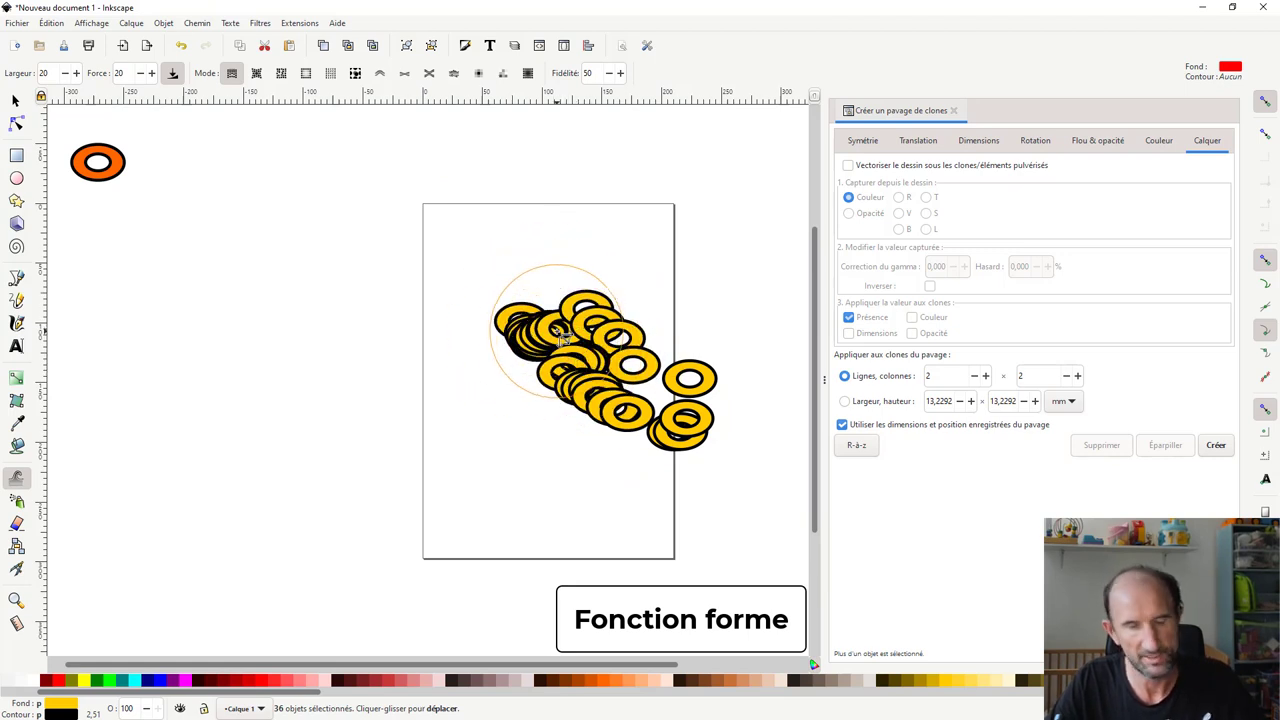
{"action": "key", "text": "s"}
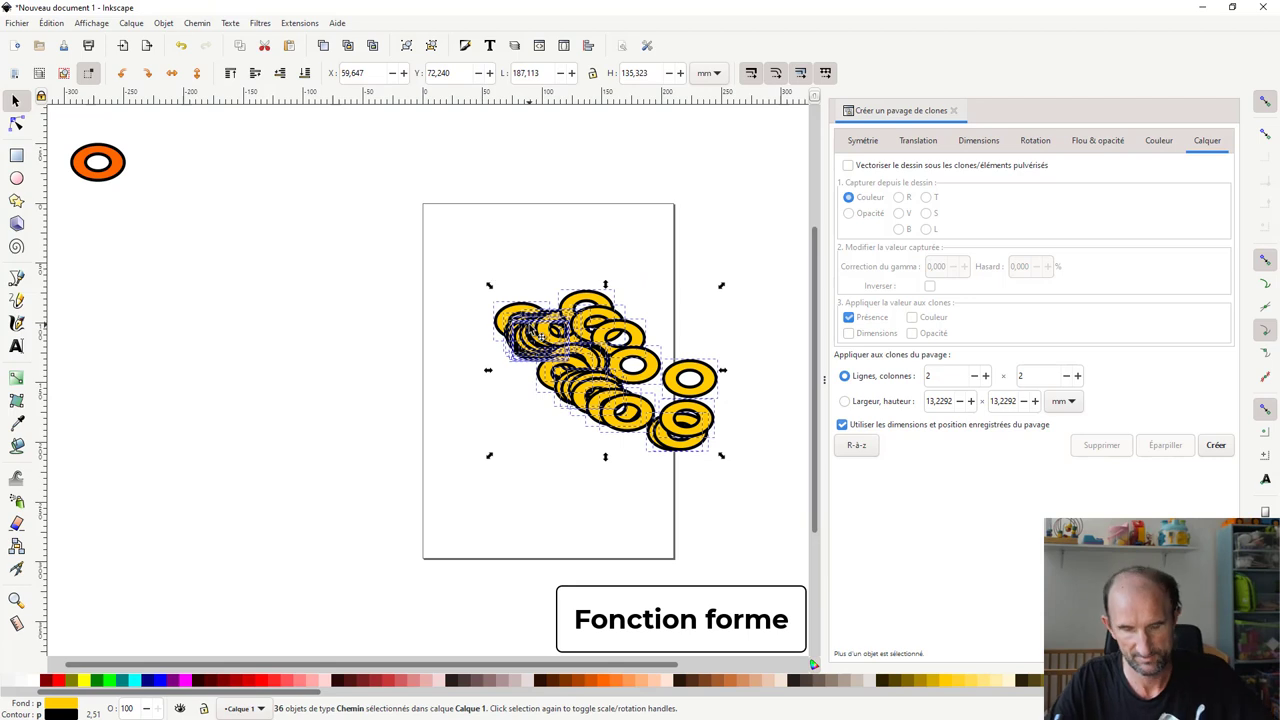
{"action": "key", "text": "Delete"}
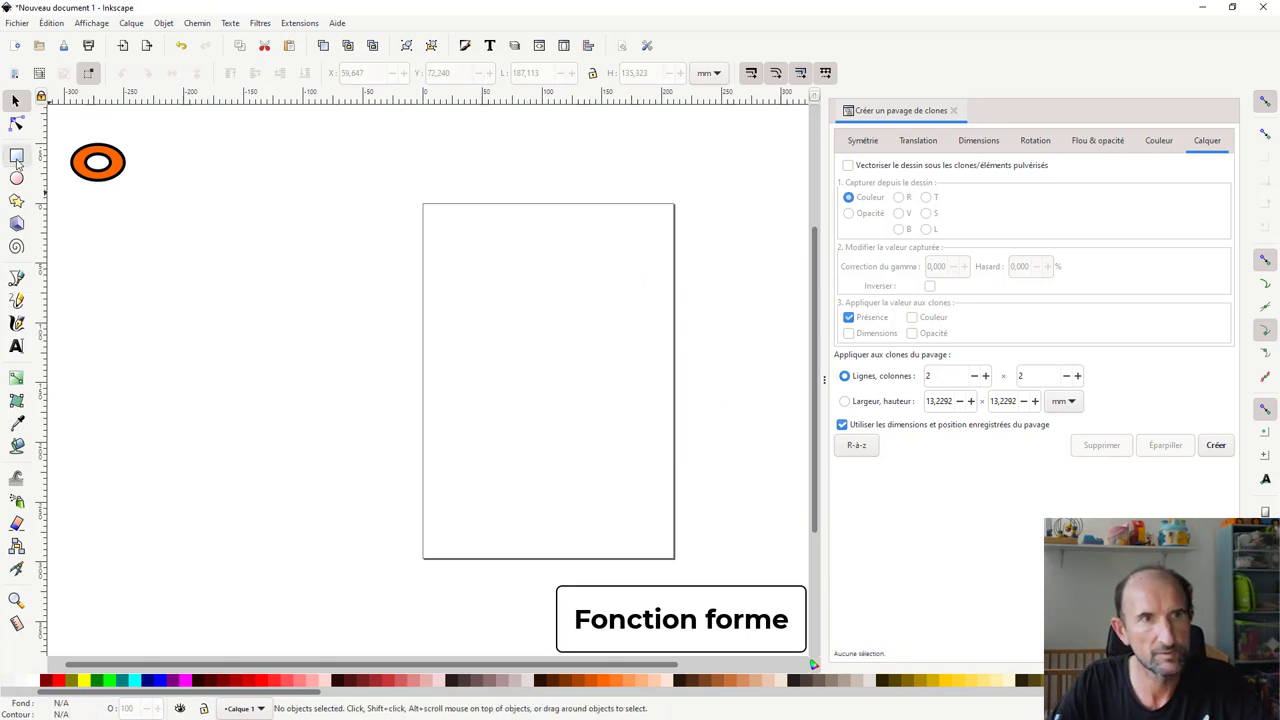
Draw a yellow rectangle below the ring with a centred 29.078 × 21.965 mm smaller copy inside.
{"action": "left_click", "coordinate": [16, 157]}
{"action": "left_click_drag", "start_coordinate": [102, 206], "coordinate": [173, 257]}
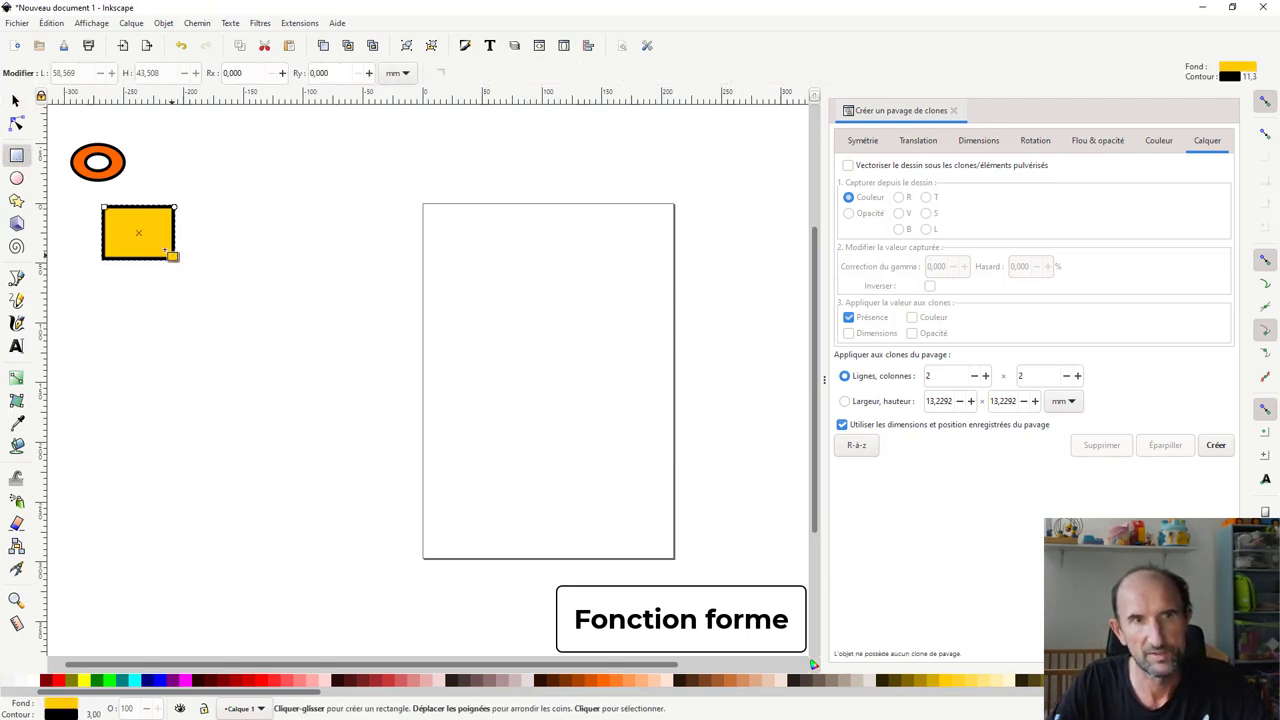
{"action": "key", "text": "ctrl"}
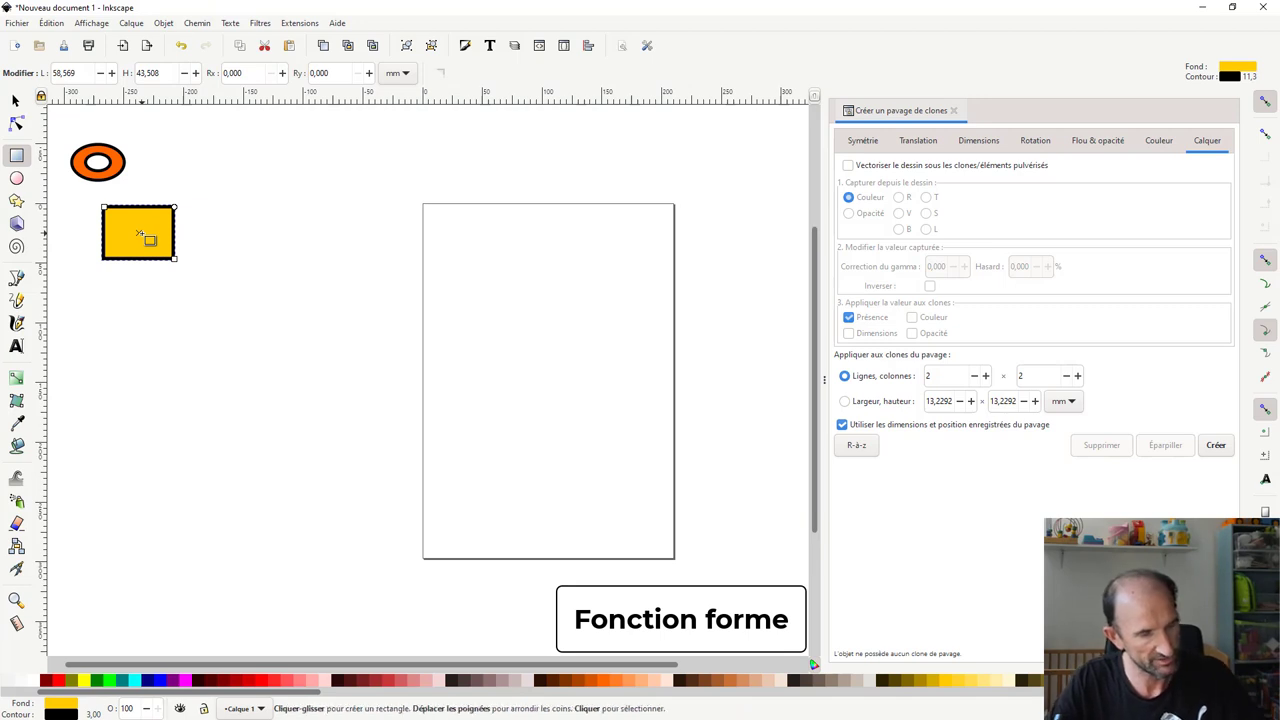
{"action": "key", "text": "ctrl+d"}
{"action": "left_click", "coordinate": [15, 100]}
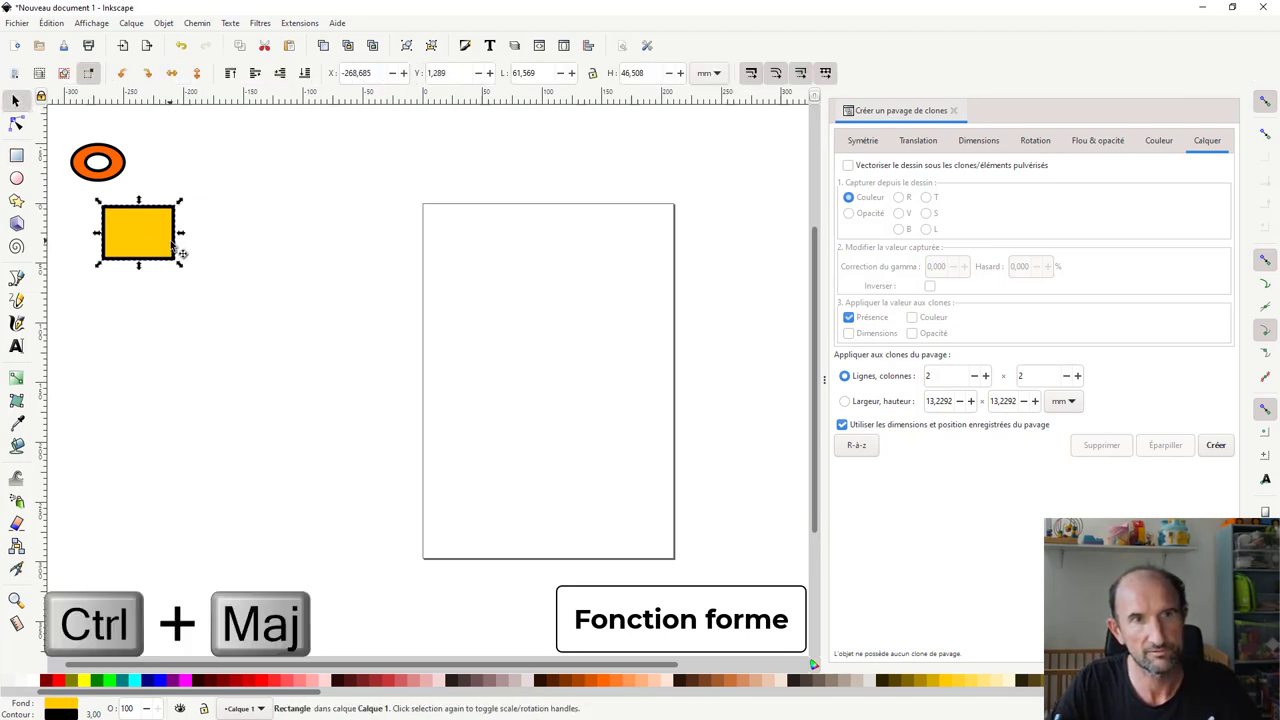
{"action": "left_click_drag", "start_coordinate": [179, 265], "coordinate": [163, 252]}
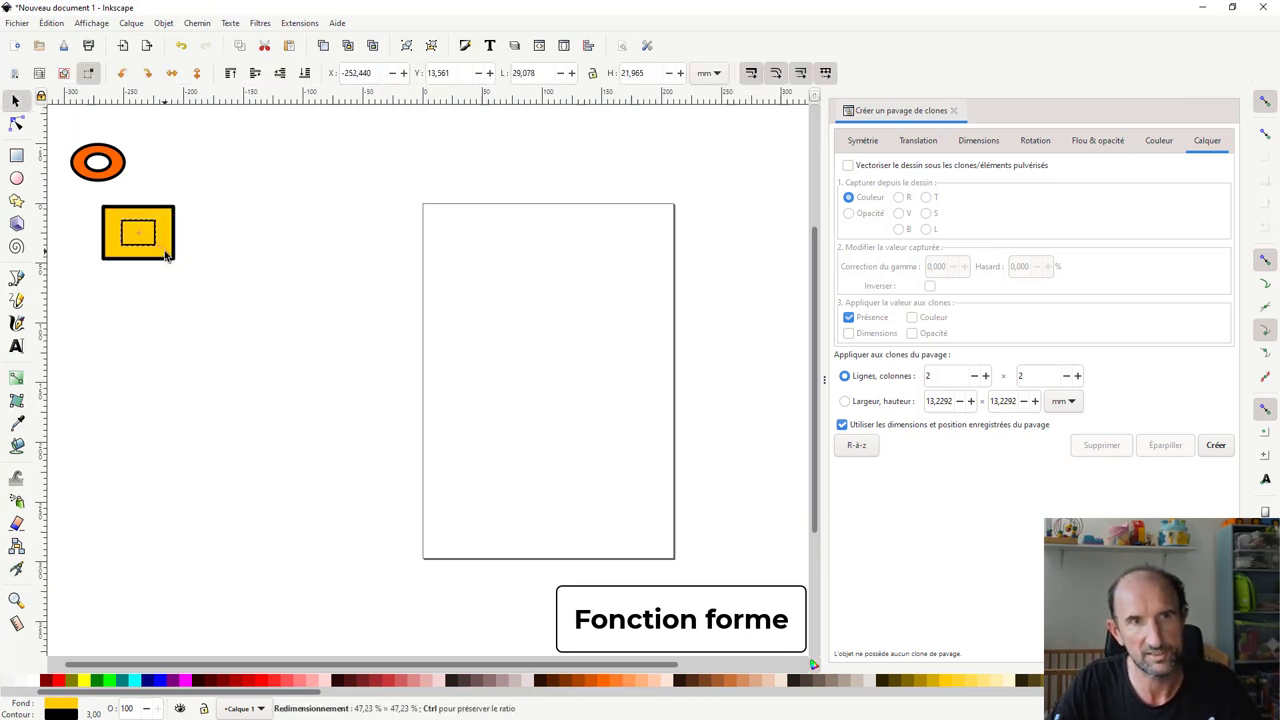
{"action": "left_click", "coordinate": [160, 250]}
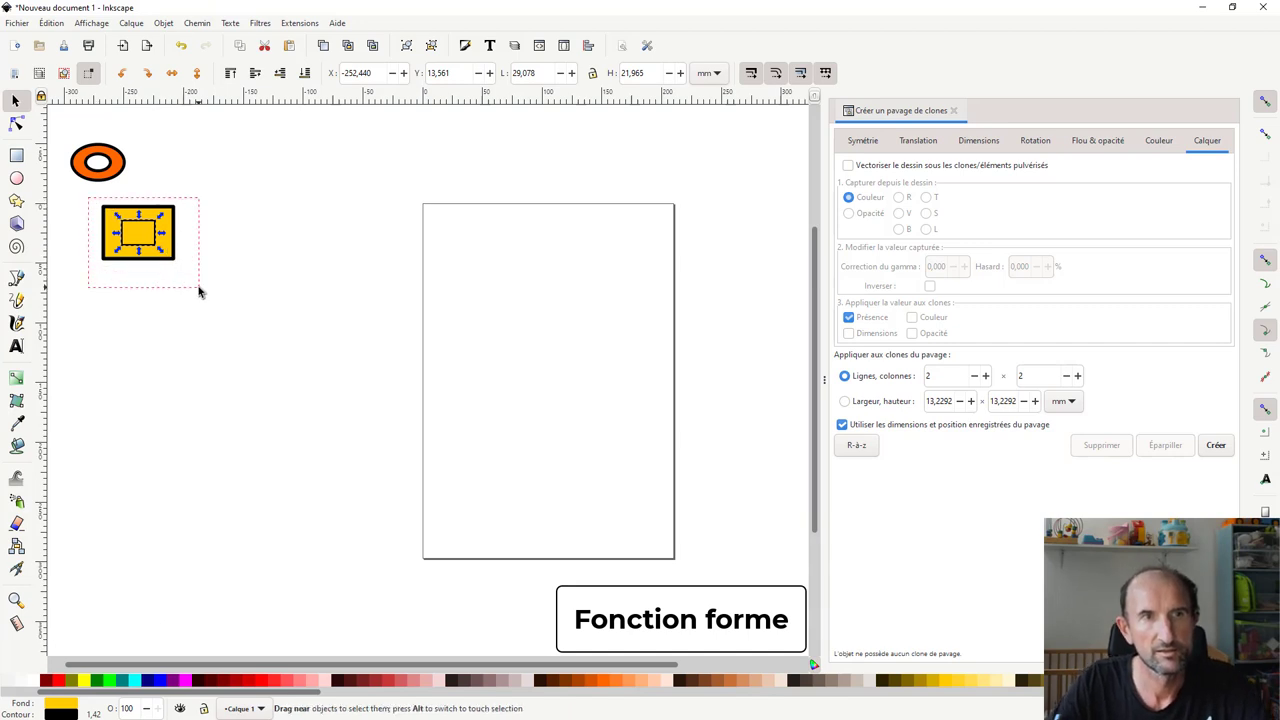
Cut the inner rectangle out with Path > Difference and nudge the 61.569 × 46.508 mm frame down-right.
{"action": "left_click_drag", "start_coordinate": [199, 291], "coordinate": [199, 290]}
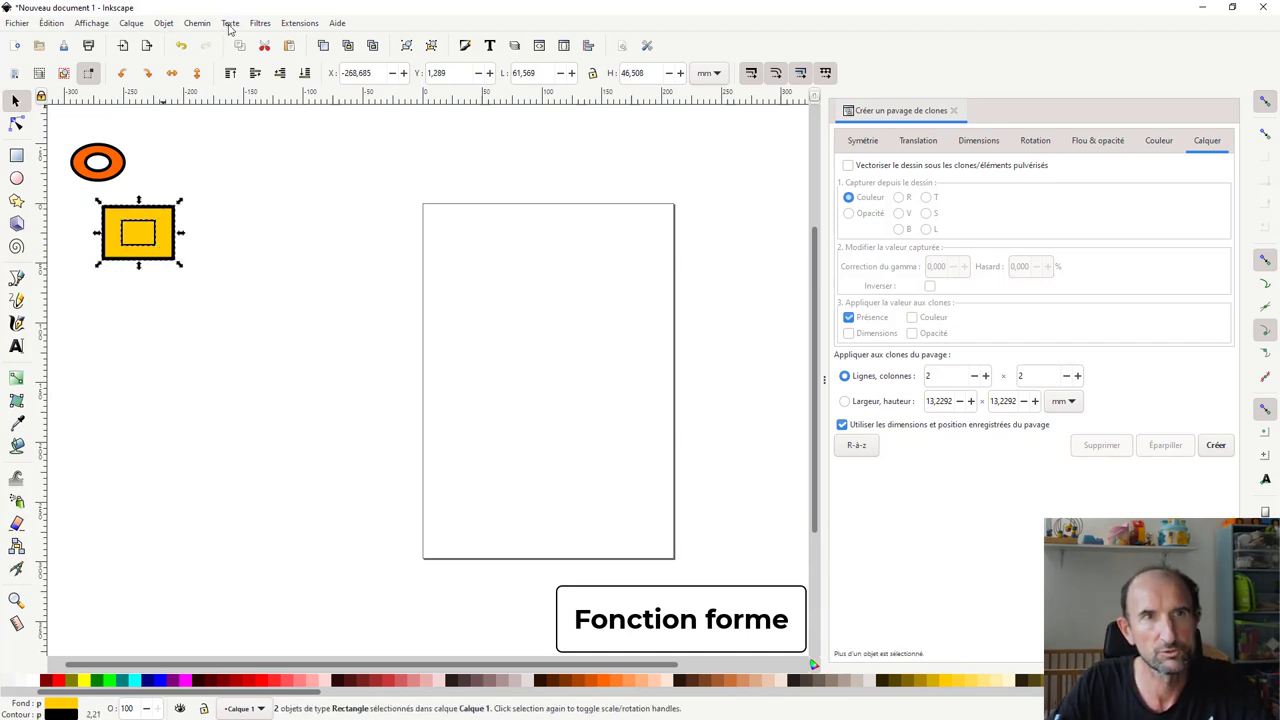
{"action": "left_click", "coordinate": [197, 23]}
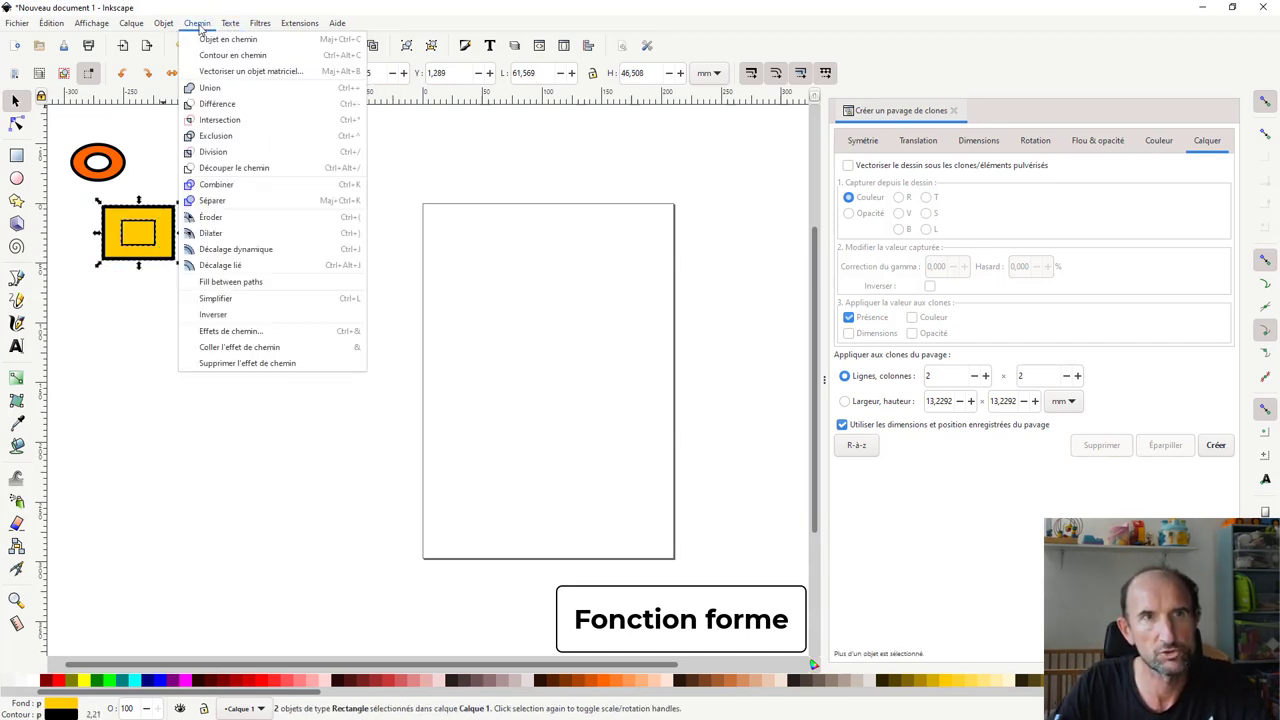
{"action": "left_click", "coordinate": [217, 103]}
{"action": "left_click", "coordinate": [199, 257]}
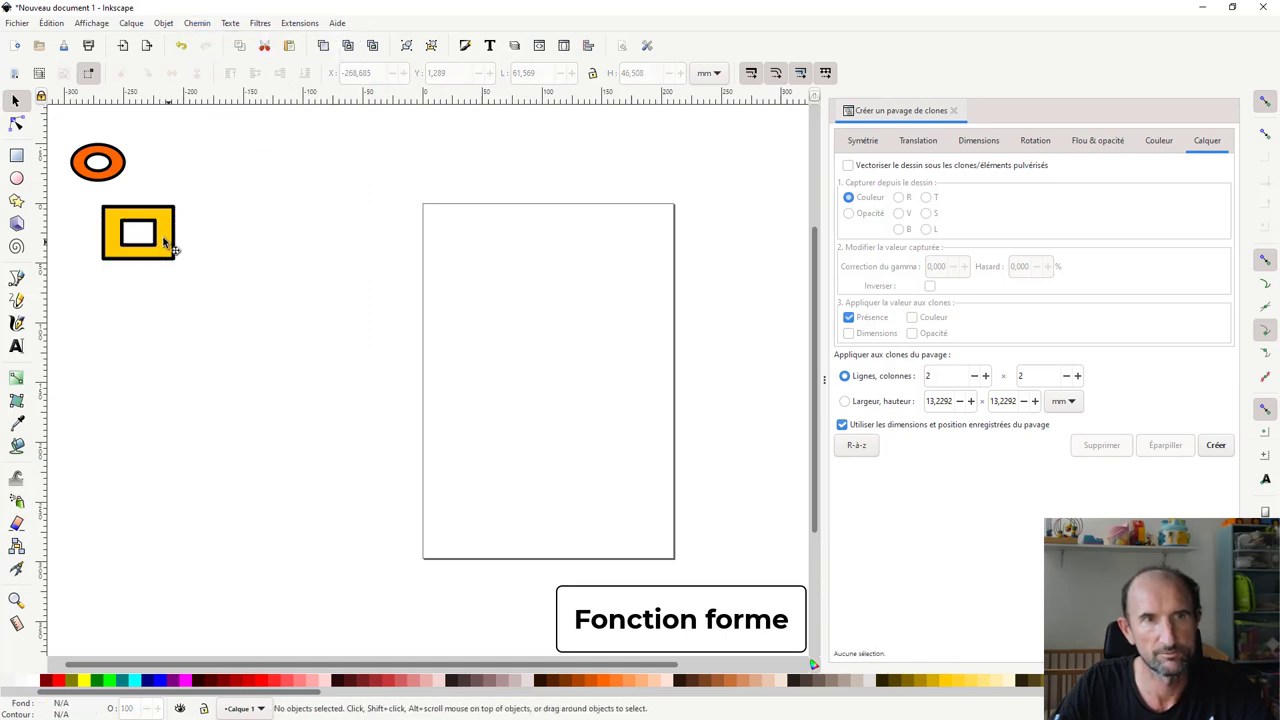
{"action": "left_click", "coordinate": [165, 243]}
{"action": "left_click_drag", "start_coordinate": [172, 235], "coordinate": [192, 240]}
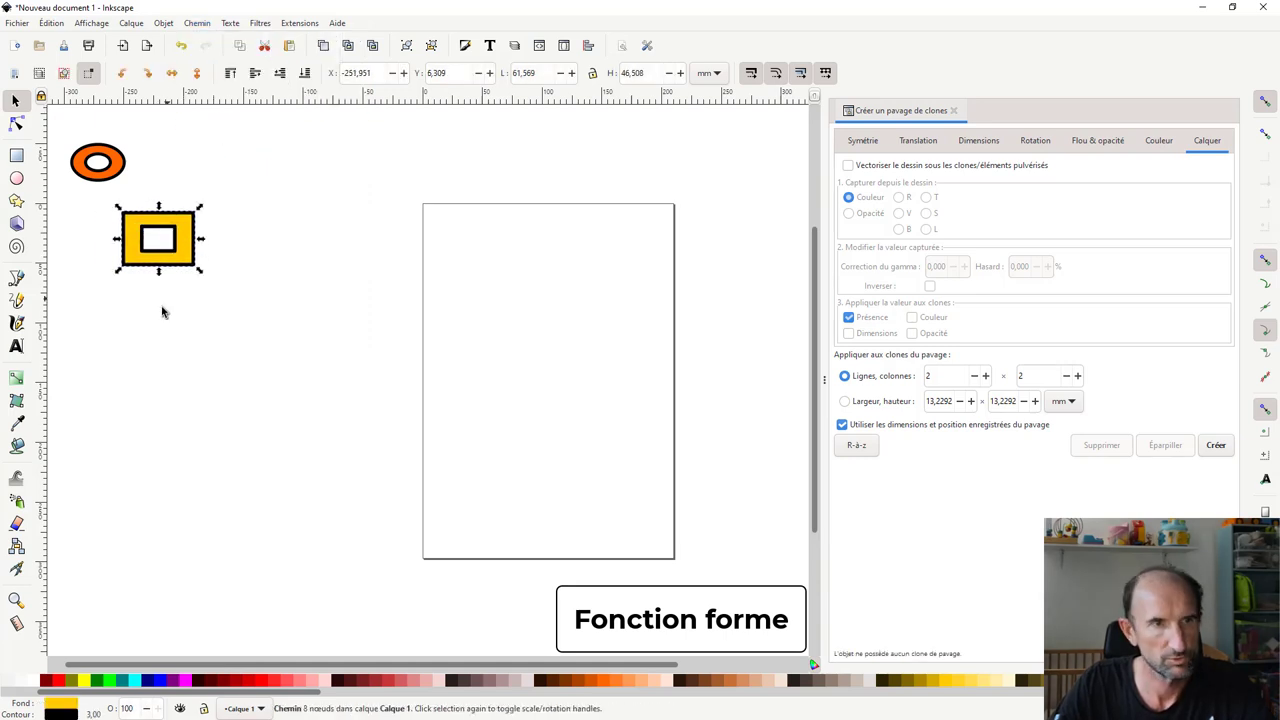
{"action": "left_click", "coordinate": [17, 500]}
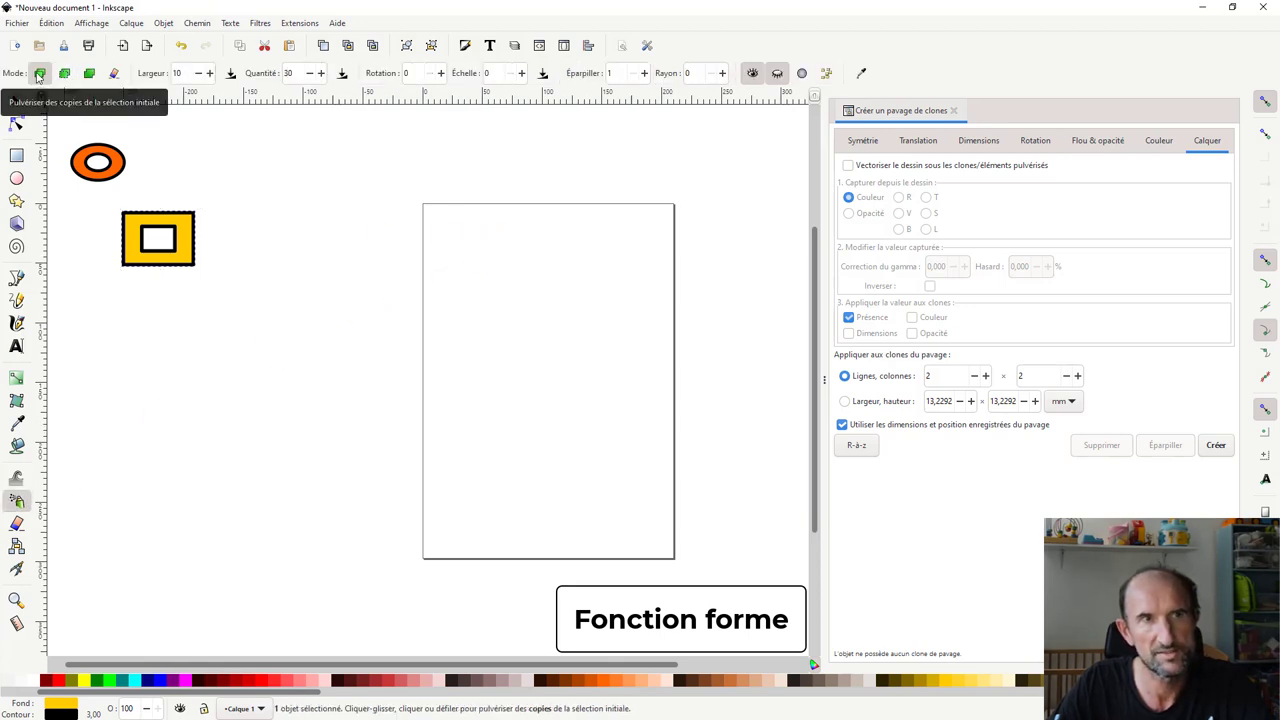
Spray a V-shaped trail of yellow frame copies and select all 48 of them.
{"action": "mouse_move", "coordinate": [443, 243]}
{"action": "left_mouse_down"}
{"action": "mouse_move", "coordinate": [498, 444]}
{"action": "mouse_move", "coordinate": [636, 302]}
{"action": "left_mouse_up"}
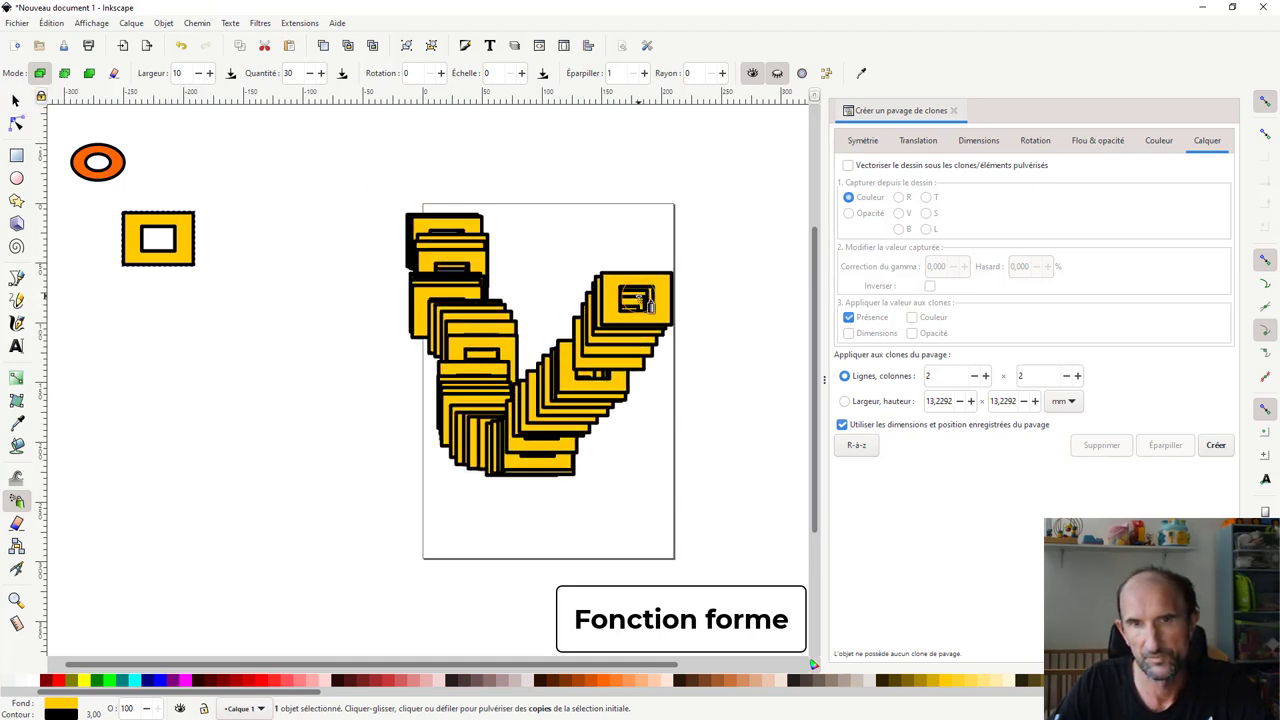
{"action": "key", "text": "Escape"}
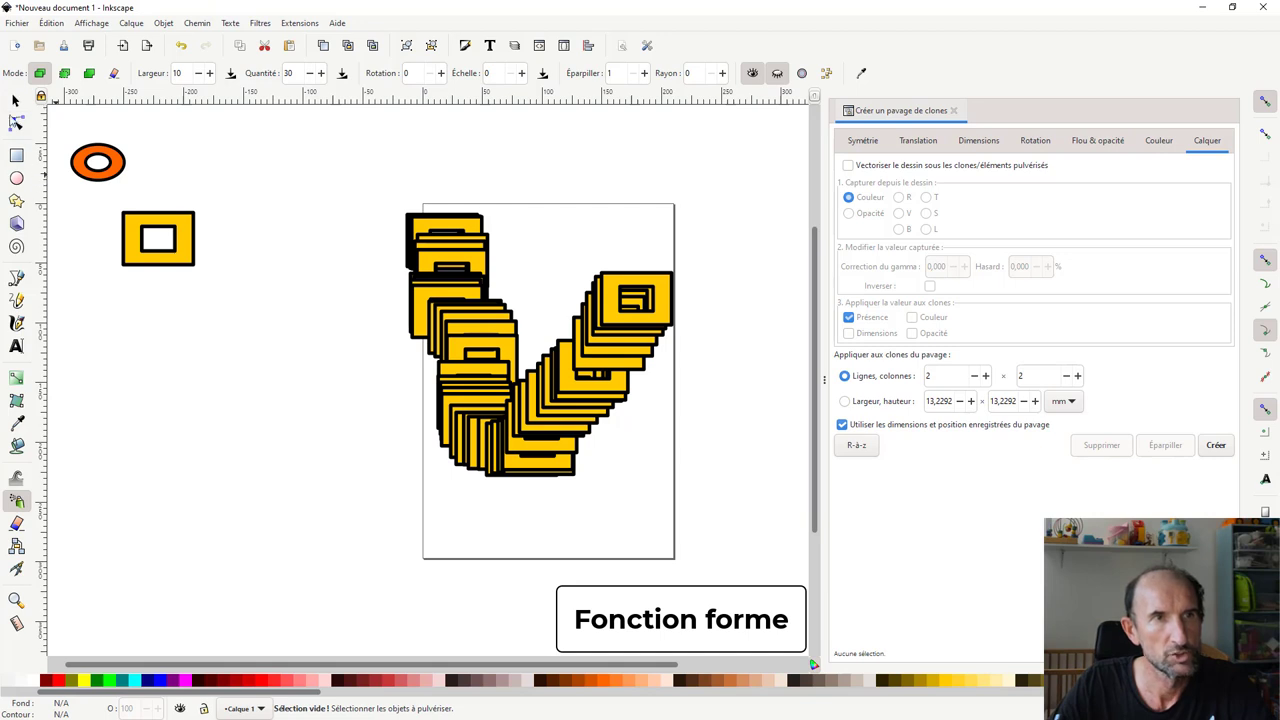
{"action": "left_click", "coordinate": [15, 101]}
{"action": "left_click_drag", "start_coordinate": [373, 183], "coordinate": [616, 474]}
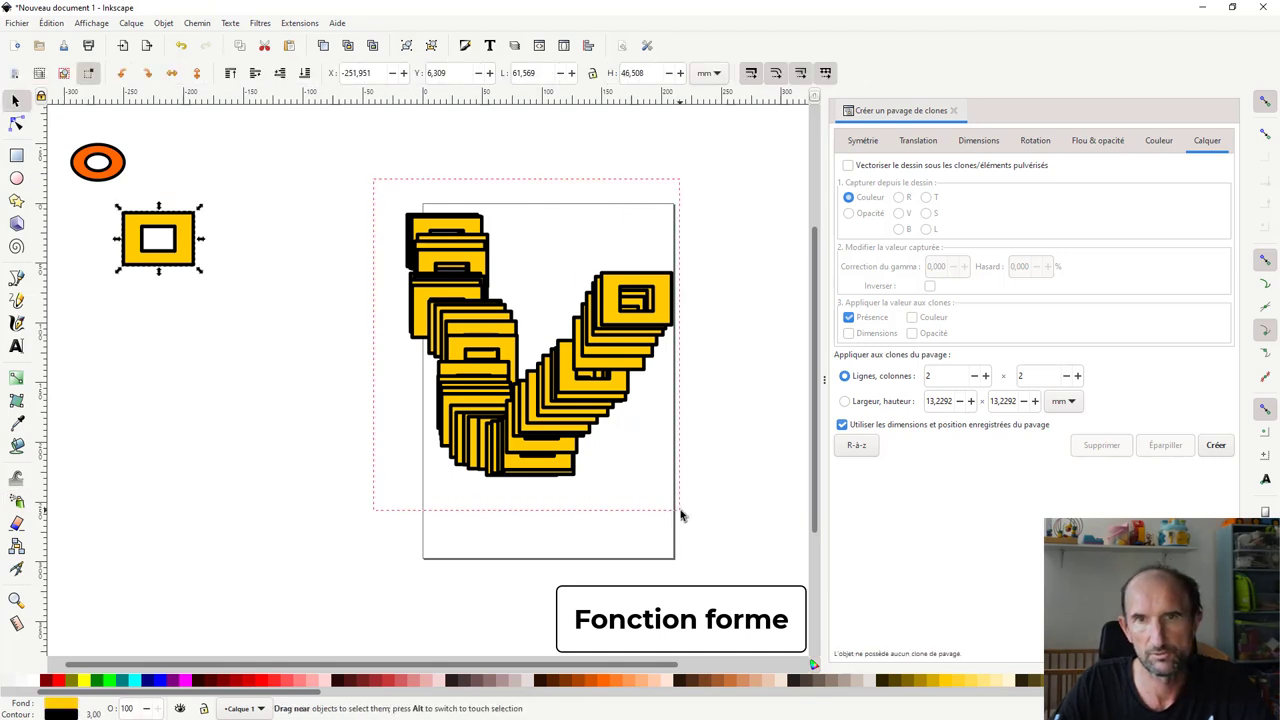
{"action": "left_click_drag", "start_coordinate": [680, 514], "coordinate": [680, 512]}
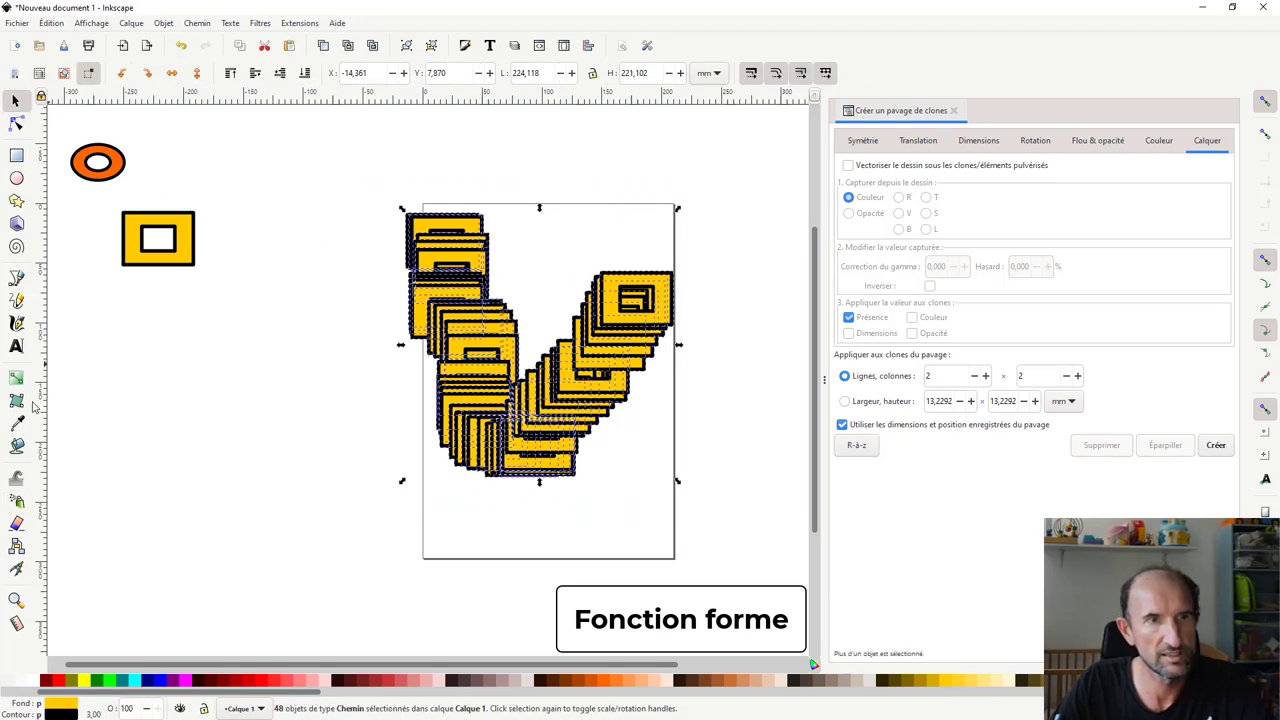
{"action": "left_click", "coordinate": [17, 477]}
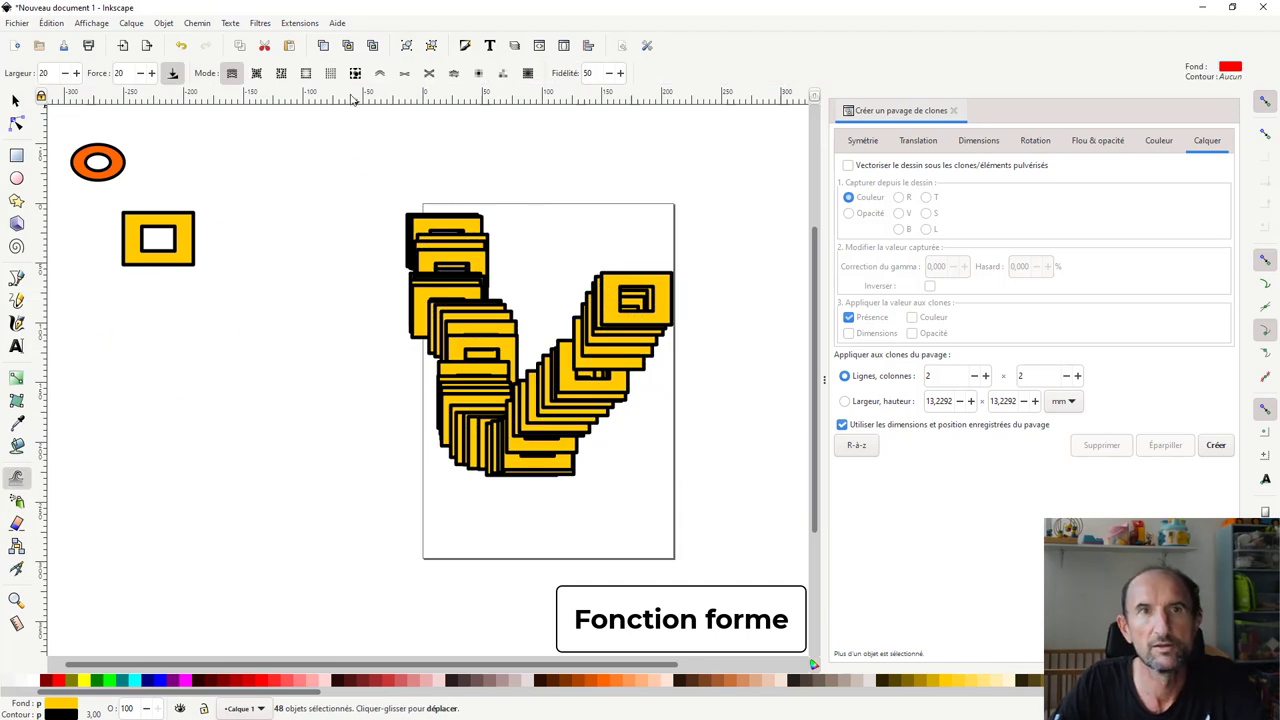
Rotate the frames on the V's left arm, then duplicate frames along its right arm.
{"action": "left_click", "coordinate": [330, 73]}
{"action": "mouse_move", "coordinate": [429, 214]}
{"action": "left_mouse_down"}
{"action": "mouse_move", "coordinate": [429, 318]}
{"action": "mouse_move", "coordinate": [480, 415]}
{"action": "mouse_move", "coordinate": [555, 390]}
{"action": "mouse_move", "coordinate": [645, 295]}
{"action": "mouse_move", "coordinate": [609, 300]}
{"action": "mouse_move", "coordinate": [514, 425]}
{"action": "mouse_move", "coordinate": [451, 243]}
{"action": "mouse_move", "coordinate": [466, 278]}
{"action": "left_mouse_up"}
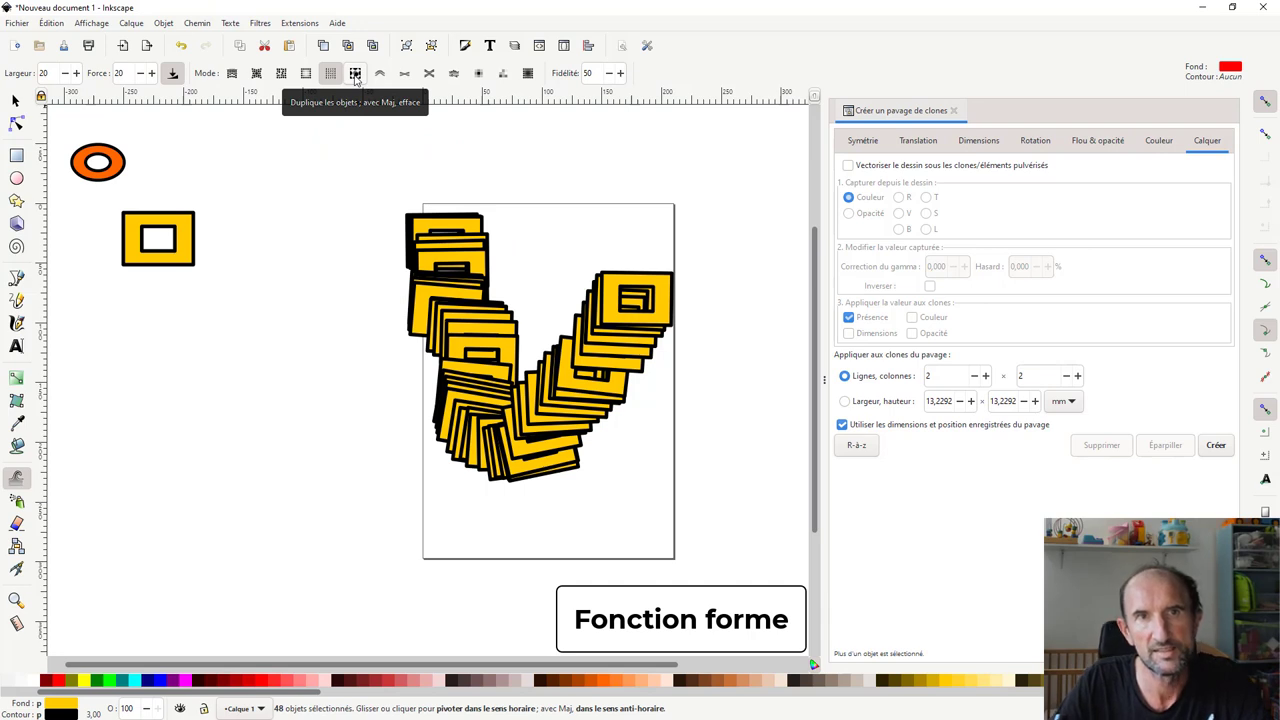
{"action": "left_click", "coordinate": [357, 77]}
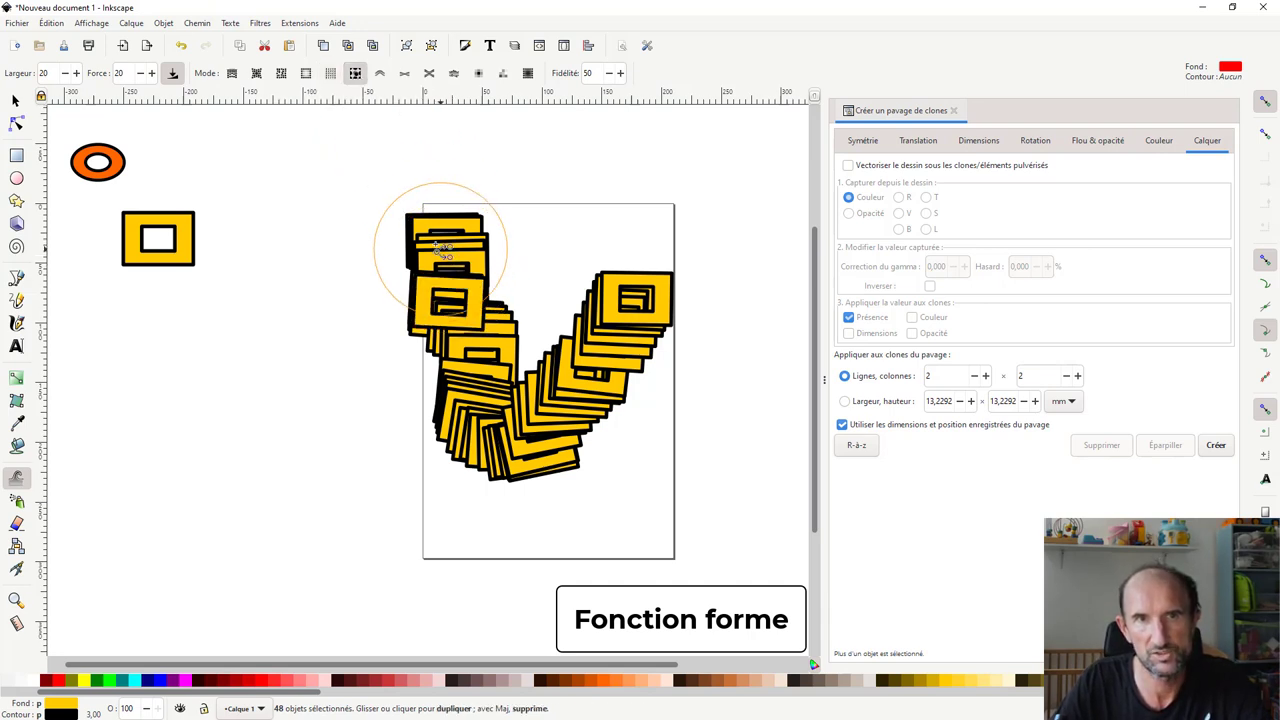
{"action": "left_click", "coordinate": [472, 338]}
{"action": "mouse_move", "coordinate": [478, 340]}
{"action": "left_mouse_down"}
{"action": "mouse_move", "coordinate": [470, 420]}
{"action": "mouse_move", "coordinate": [520, 440]}
{"action": "mouse_move", "coordinate": [600, 390]}
{"action": "mouse_move", "coordinate": [640, 304]}
{"action": "mouse_move", "coordinate": [560, 400]}
{"action": "mouse_move", "coordinate": [480, 440]}
{"action": "mouse_move", "coordinate": [440, 290]}
{"action": "mouse_move", "coordinate": [503, 352]}
{"action": "left_mouse_up"}
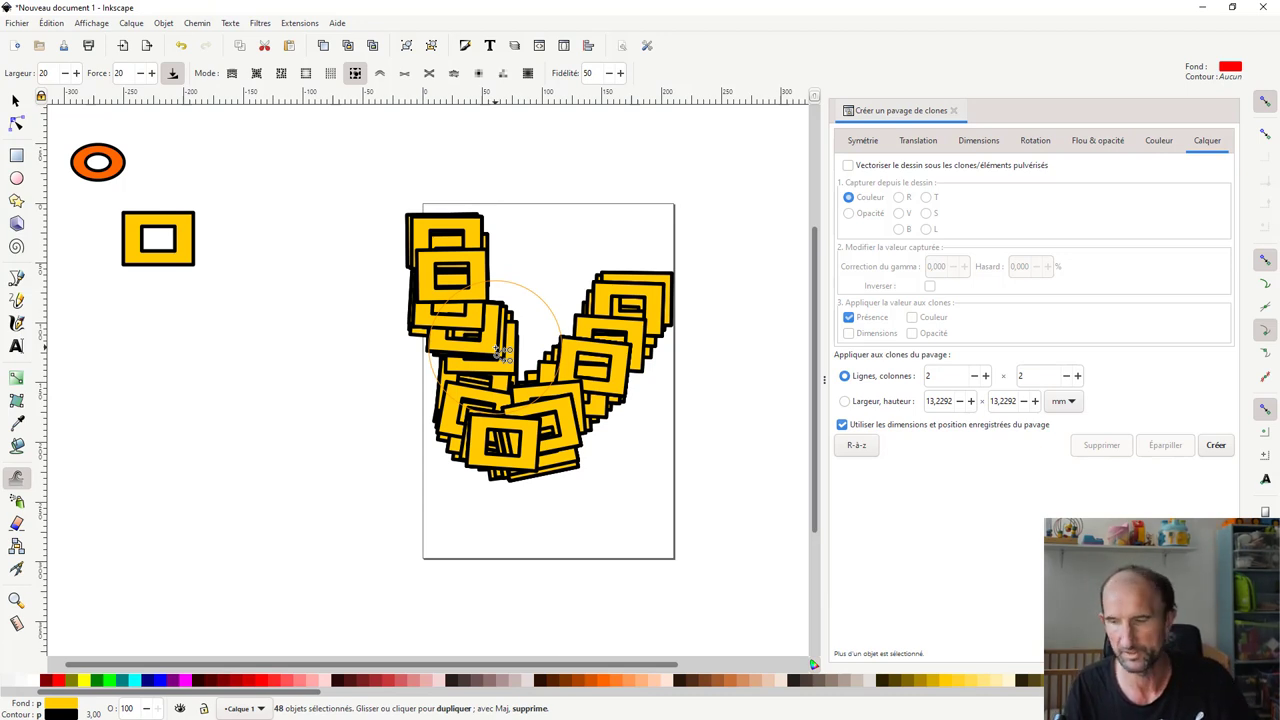
Delete all sprayed frame copies along with the original orange ring and yellow frame.
{"action": "key", "text": "s"}
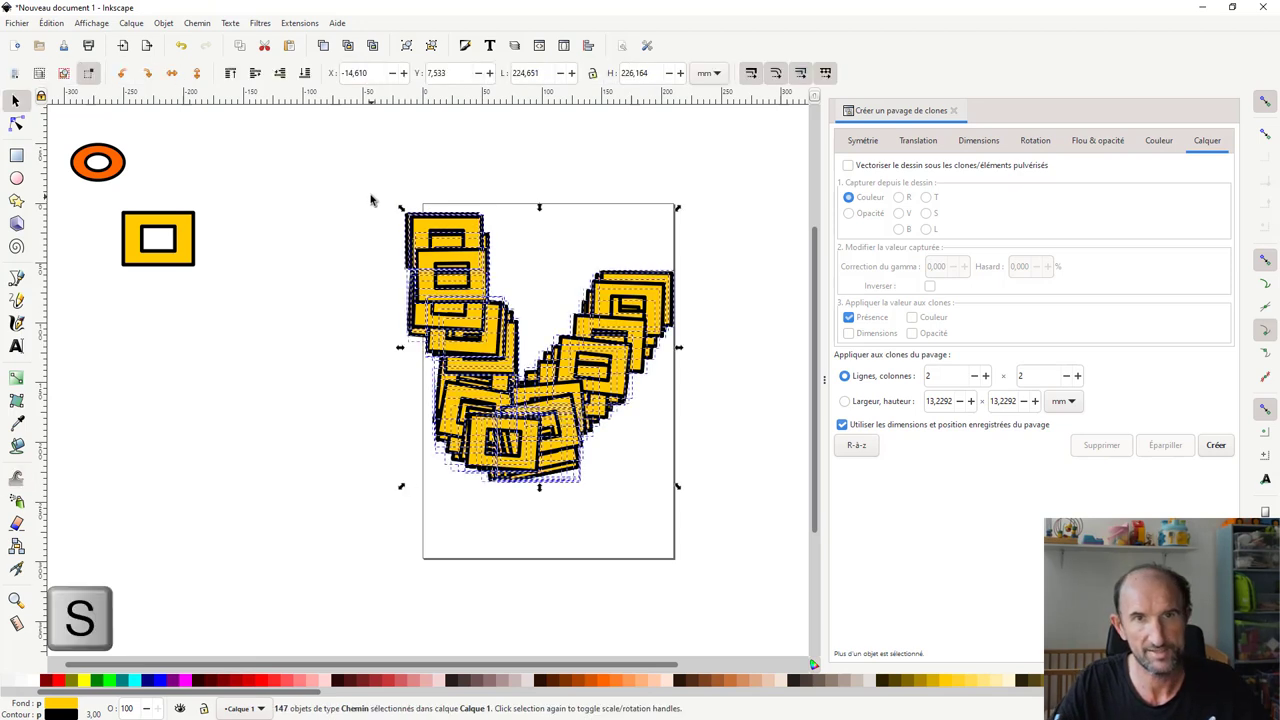
{"action": "key", "text": "Delete"}
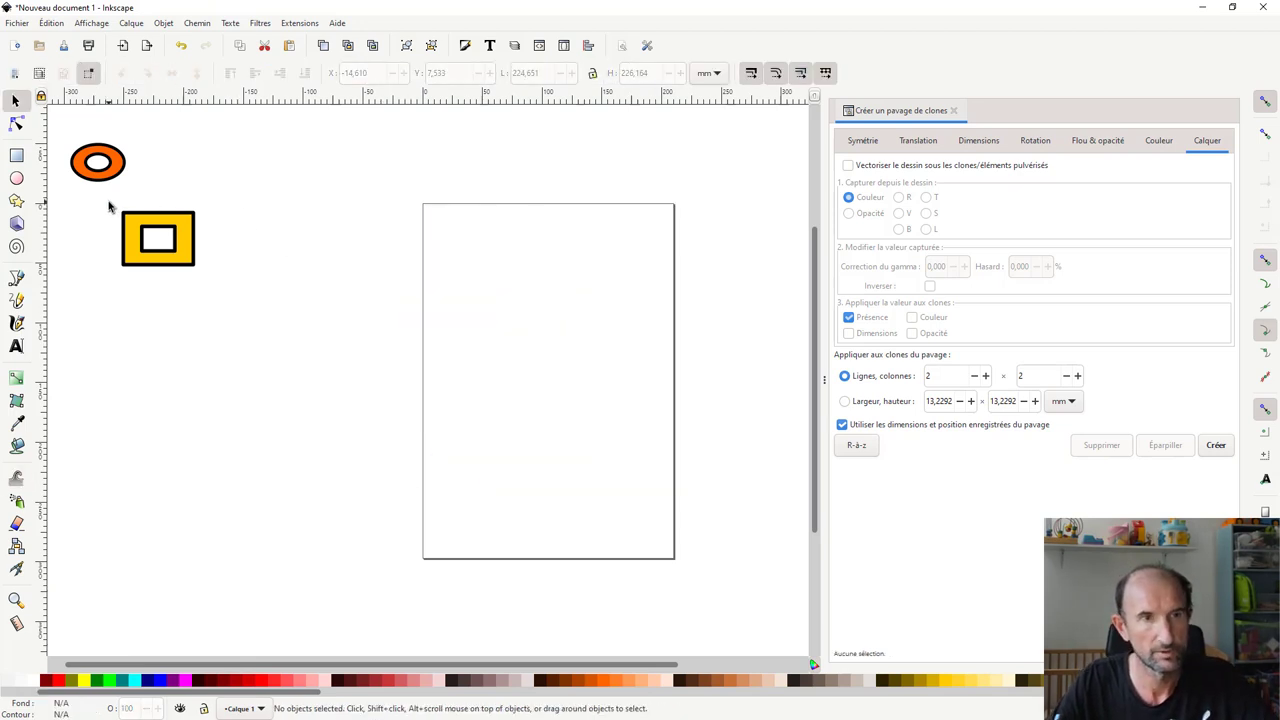
{"action": "left_click_drag", "start_coordinate": [62, 128], "coordinate": [216, 292]}
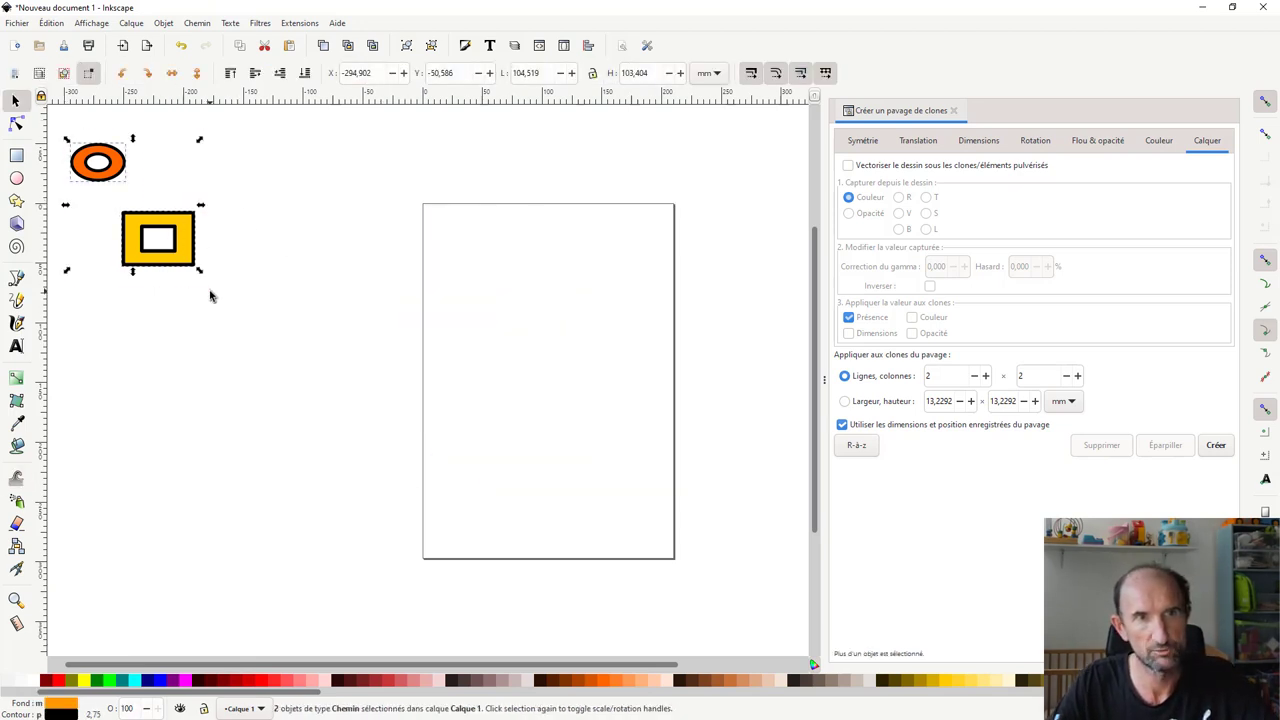
{"action": "key", "text": "Delete"}
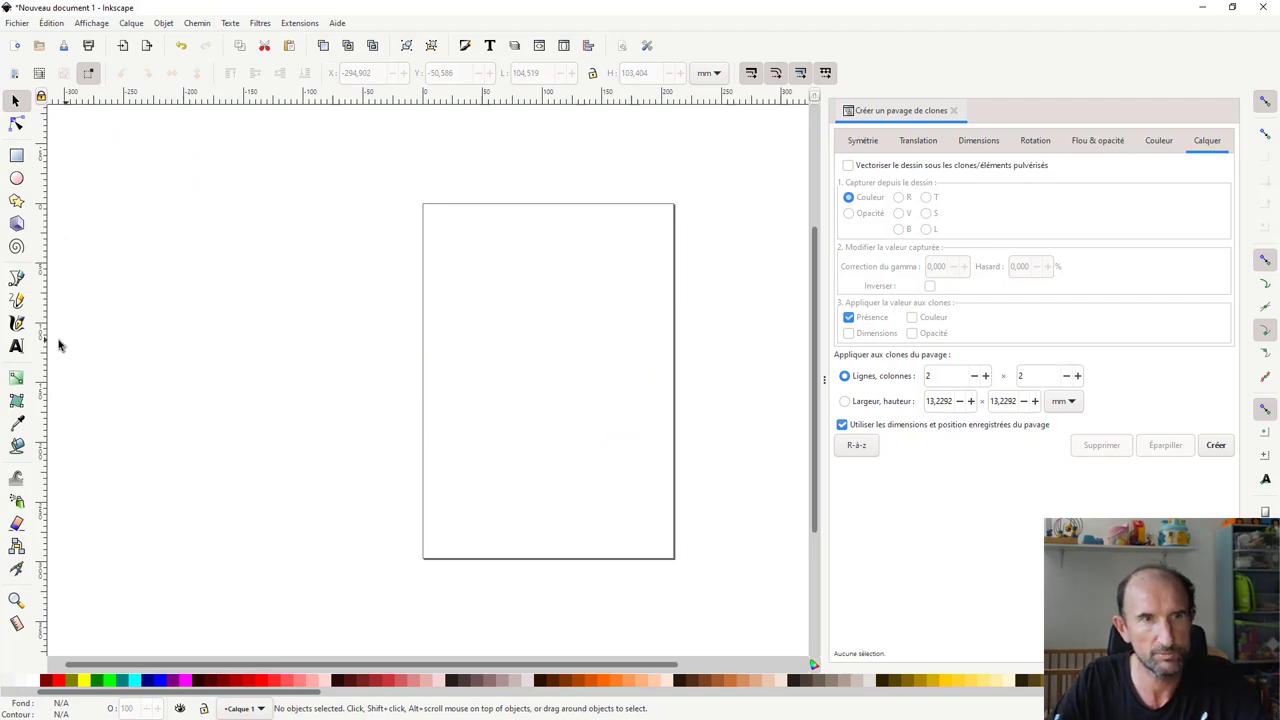
Type 'Inkscape c'est cool' near the page centre and select the whole line.
{"action": "left_click", "coordinate": [16, 347]}
{"action": "left_click", "coordinate": [447, 348]}
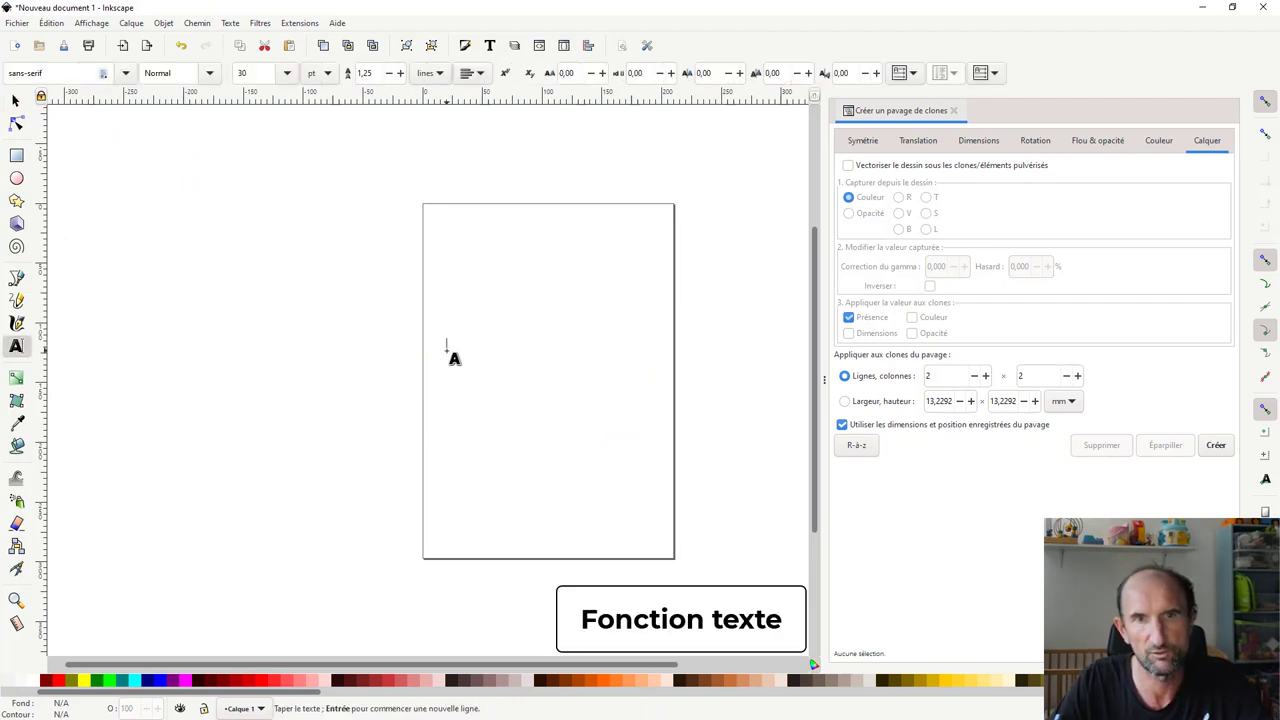
{"action": "type", "text": "Ink"}
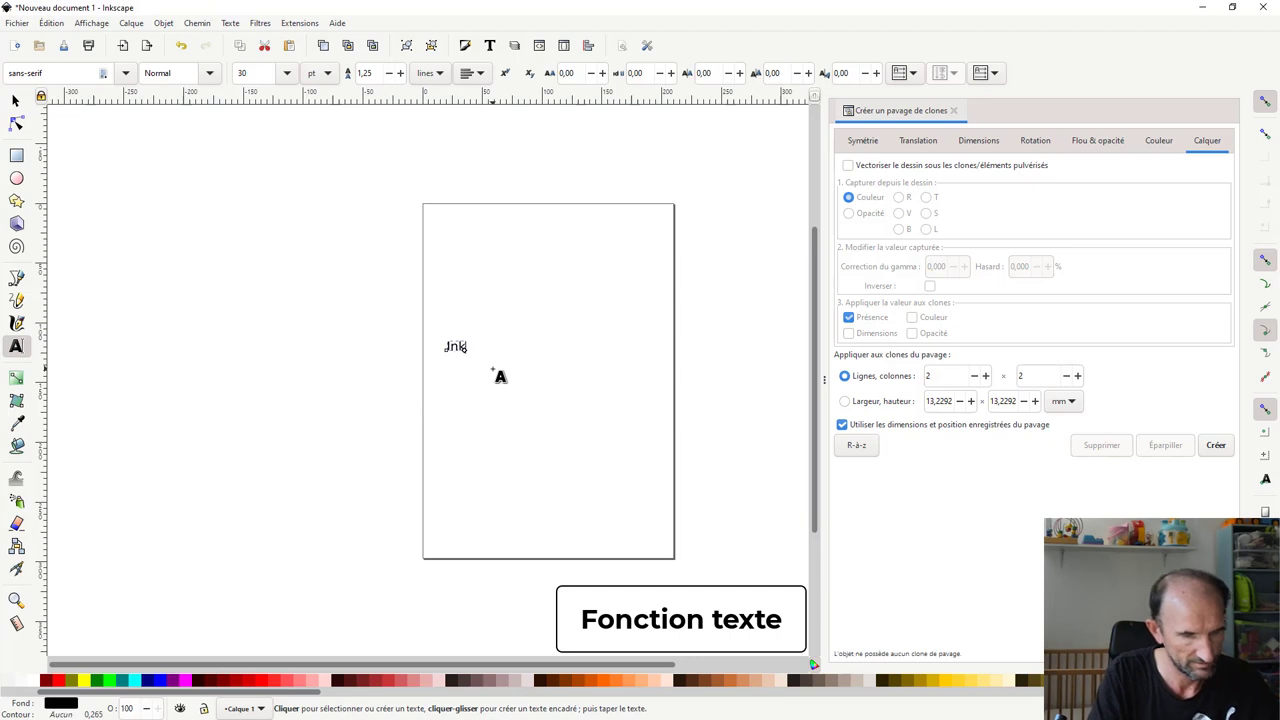
{"action": "type", "text": "scape c'es"}
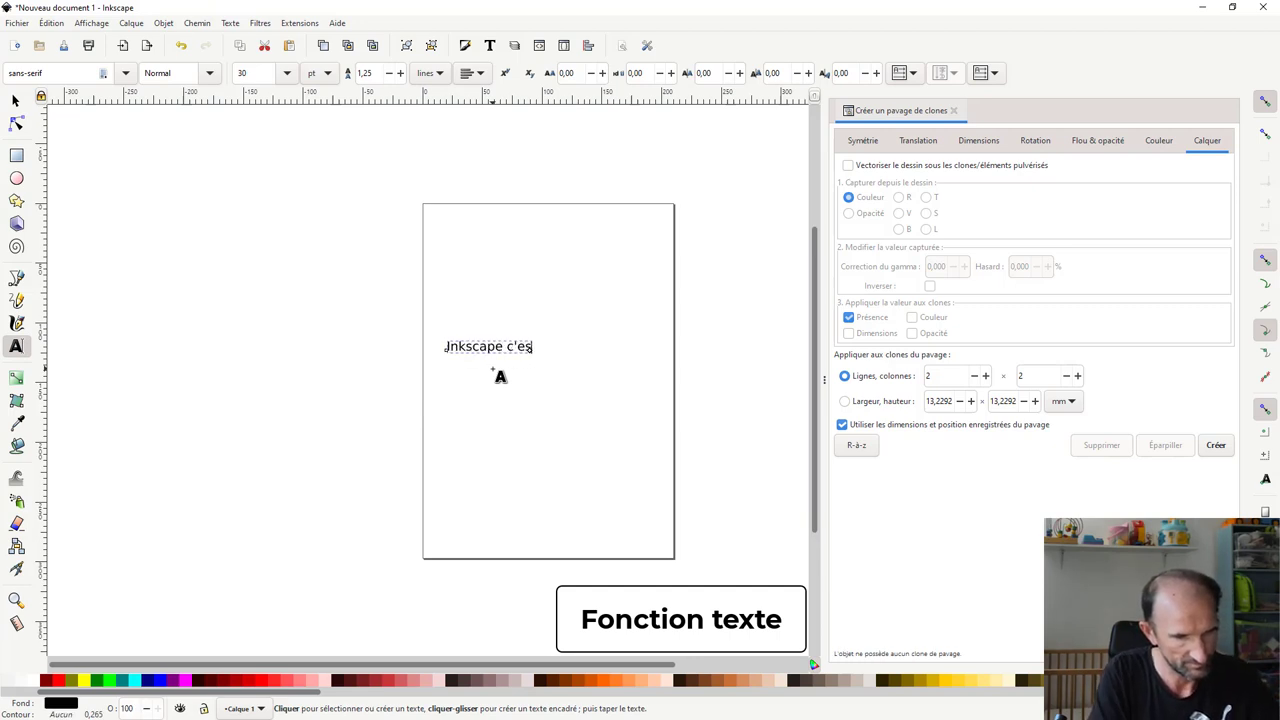
{"action": "type", "text": "t coo"}
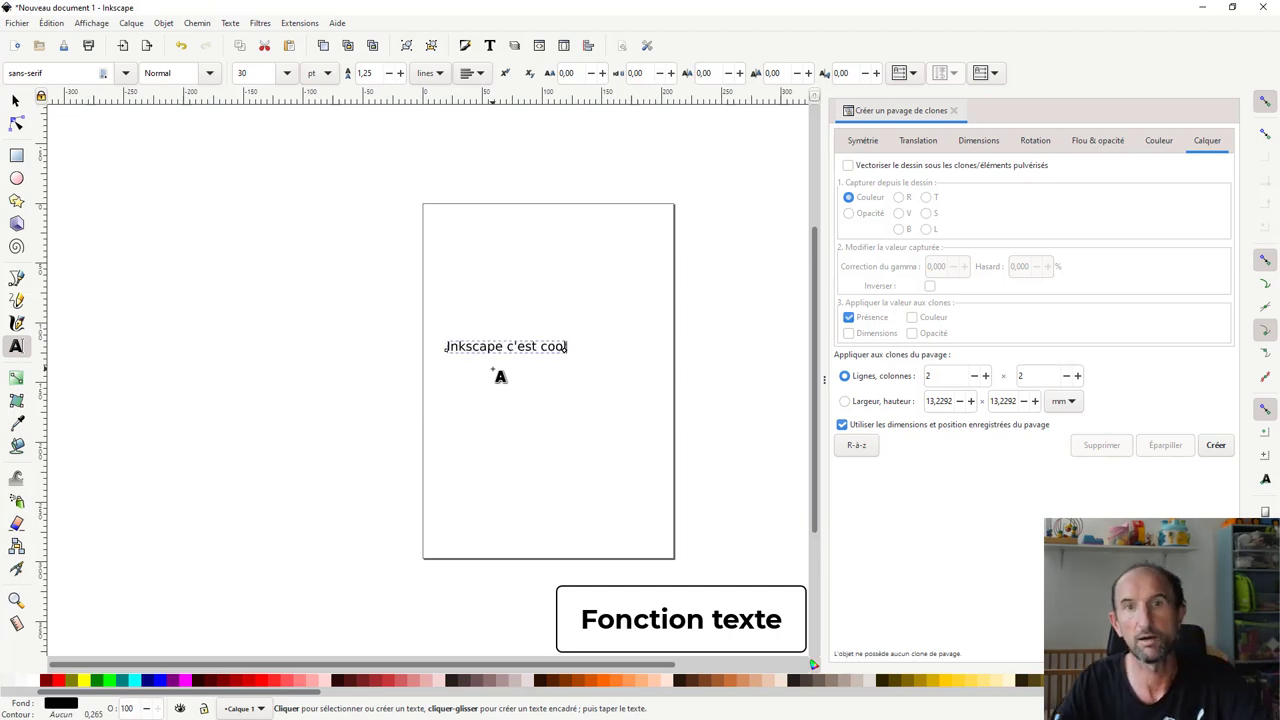
{"action": "type", "text": "l"}
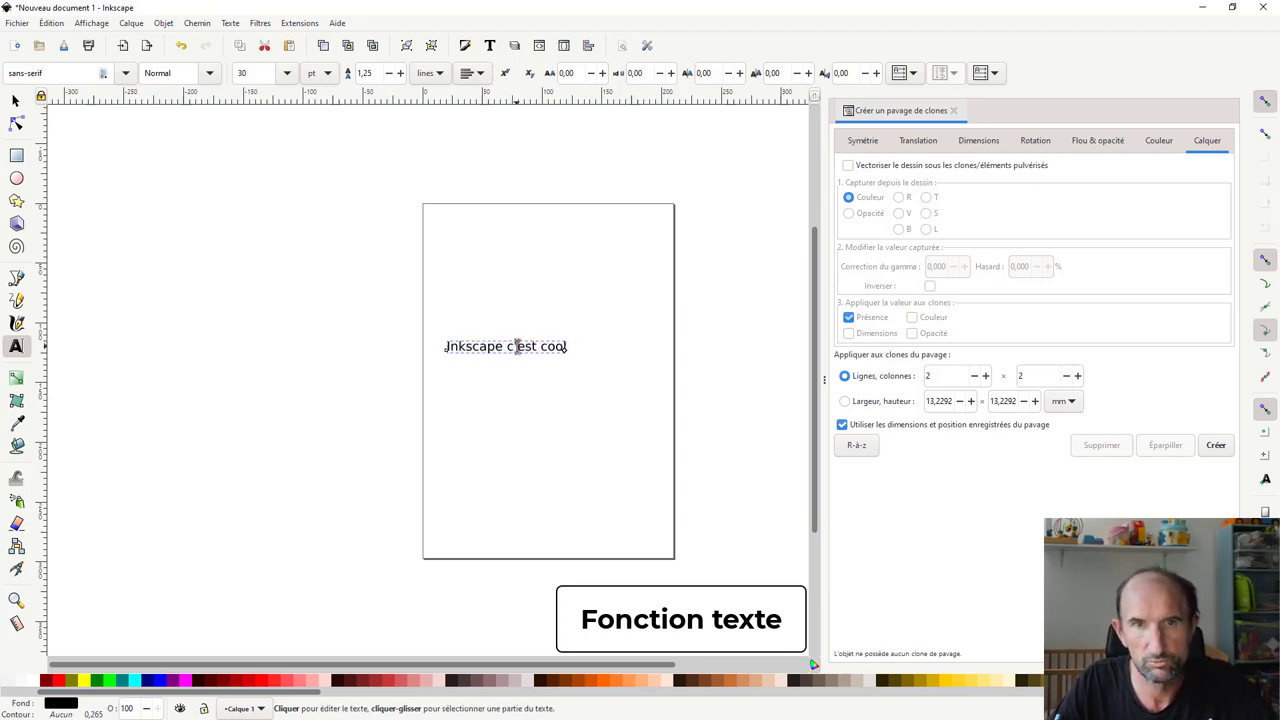
{"action": "triple_click", "coordinate": [517, 346]}
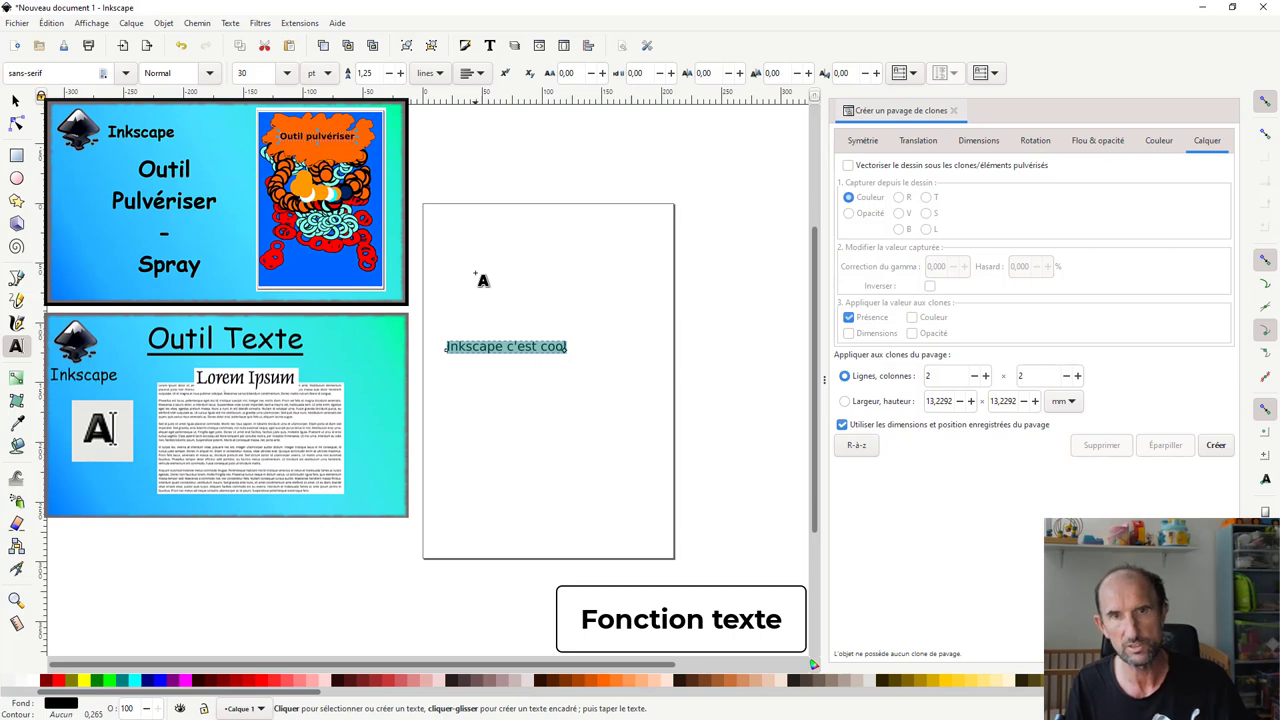
{"action": "left_click", "coordinate": [337, 22]}
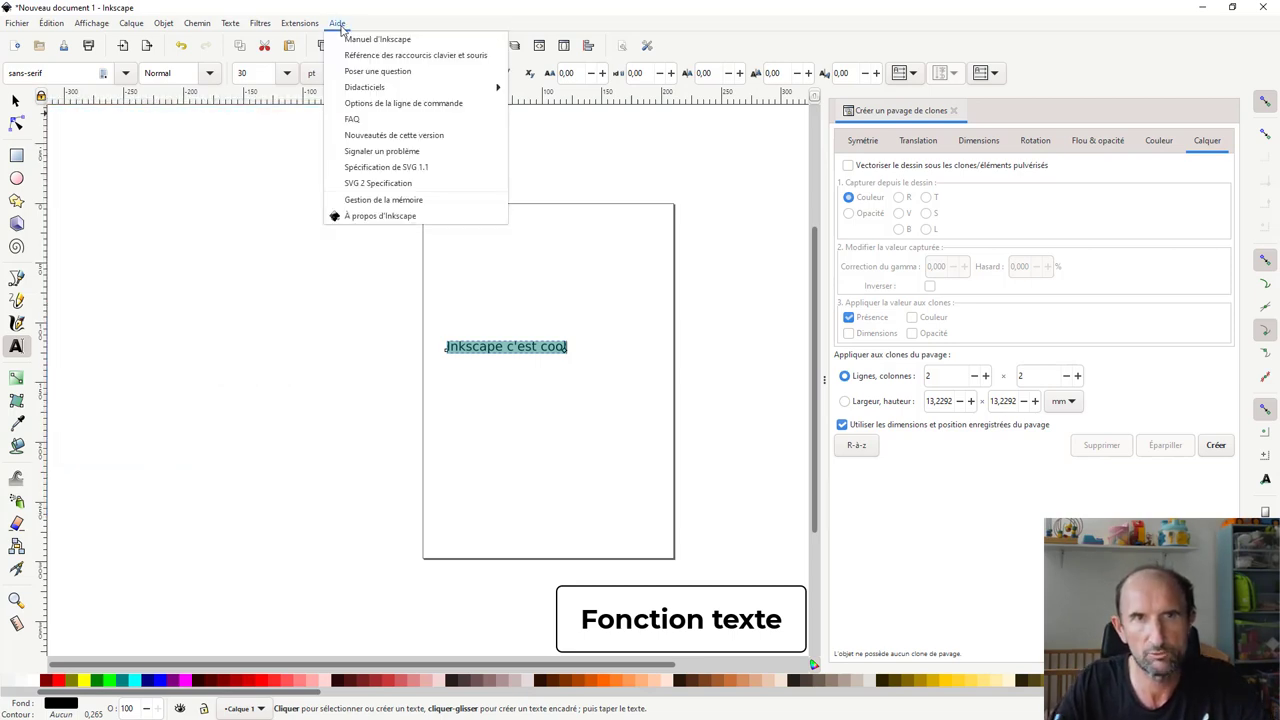
{"action": "left_click", "coordinate": [362, 216]}
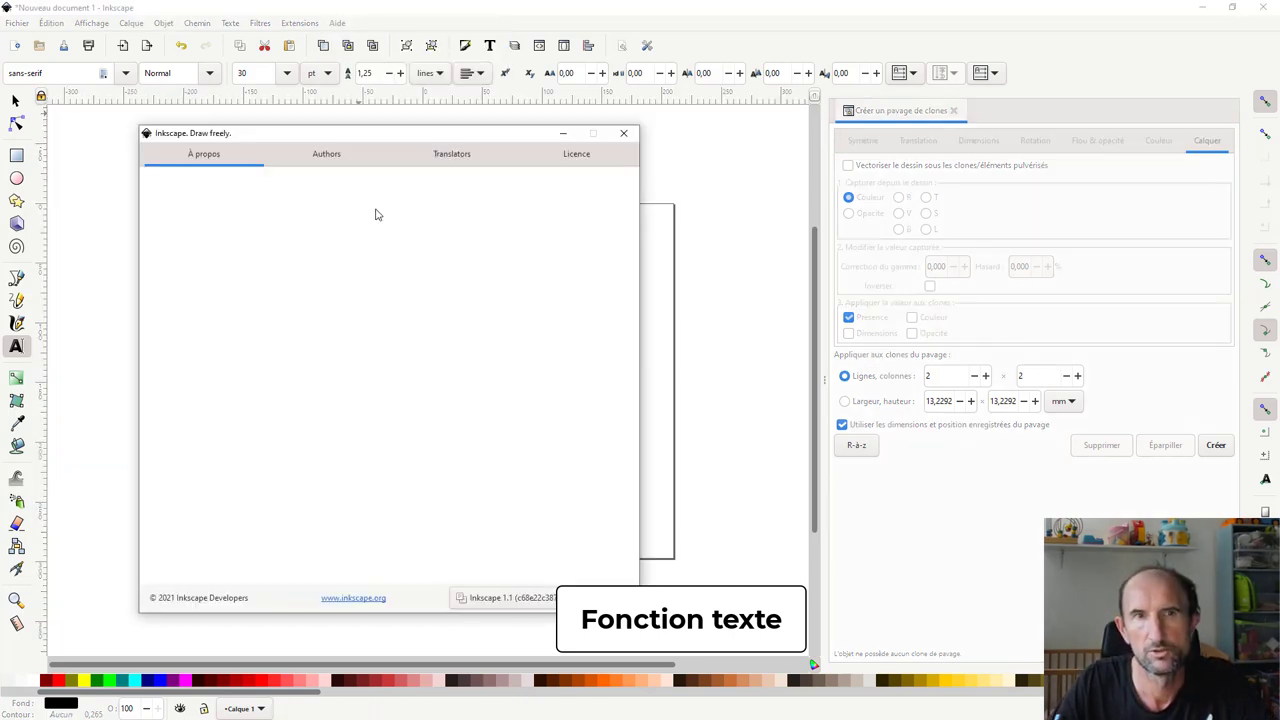
{"action": "left_click", "coordinate": [623, 136]}
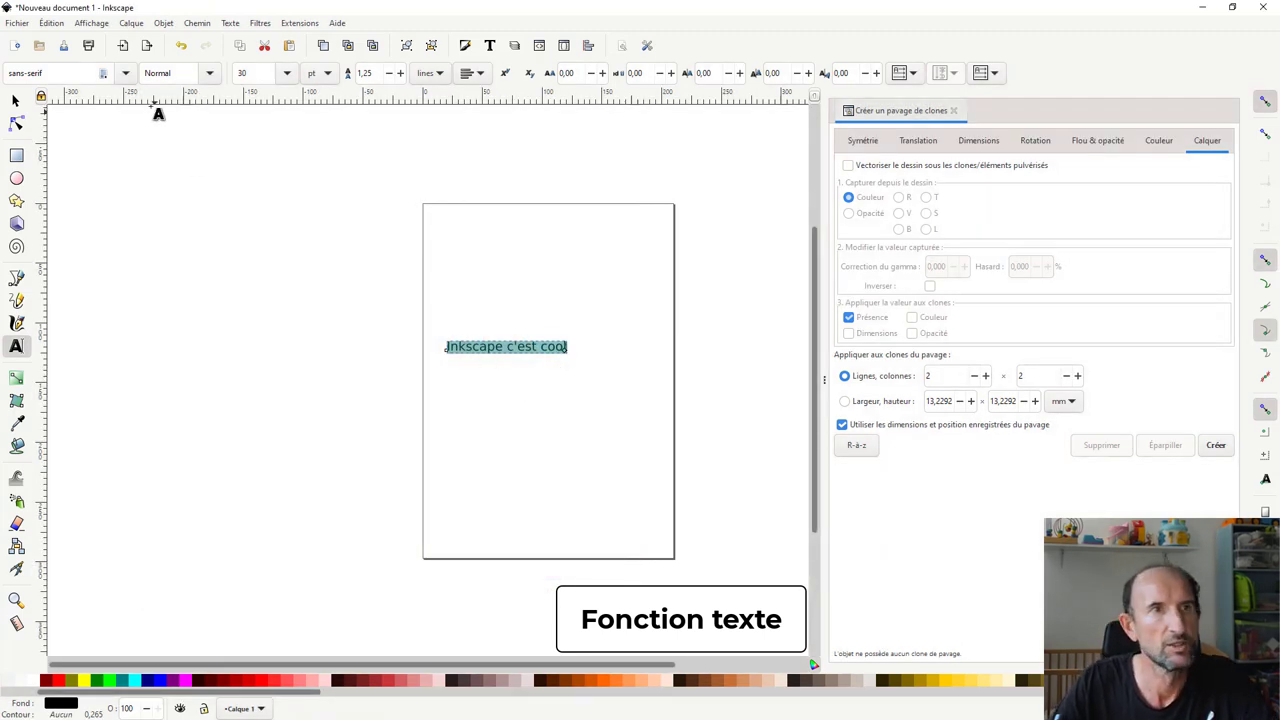
{"action": "left_click", "coordinate": [125, 73]}
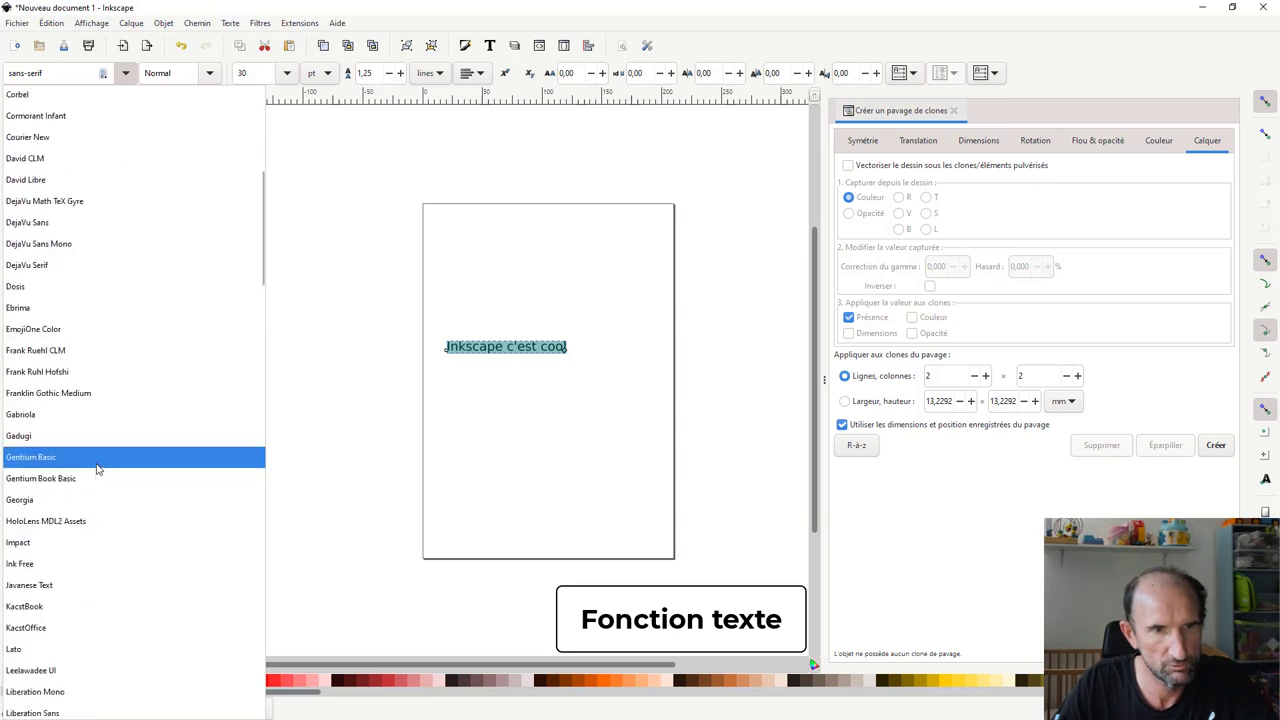
Set the text to Comic Sans MS, Bold, at size 64.
{"action": "scroll", "coordinate": [97, 468], "scroll_direction": "down", "scroll_amount": 5}
{"action": "scroll", "coordinate": [97, 468], "scroll_direction": "down", "scroll_amount": 5}
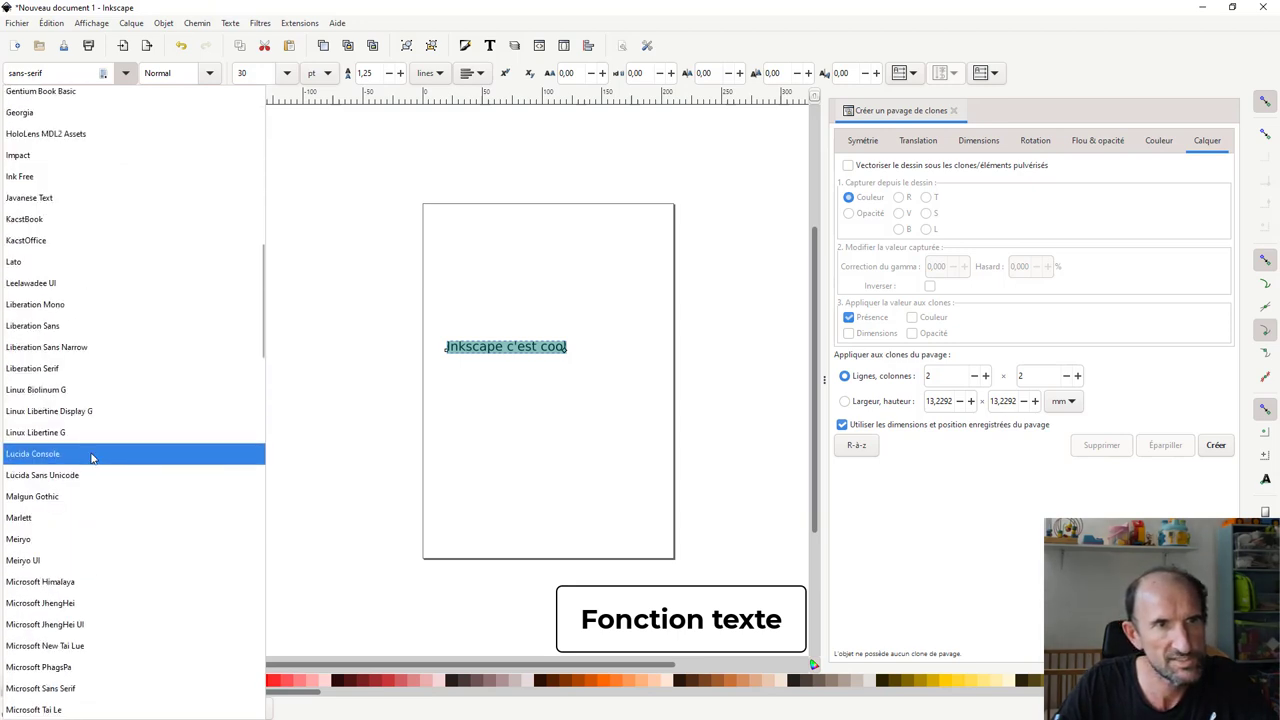
{"action": "scroll", "coordinate": [30, 340], "scroll_direction": "up", "scroll_amount": 3}
{"action": "scroll", "coordinate": [27, 332], "scroll_direction": "up", "scroll_amount": 3}
{"action": "scroll", "coordinate": [27, 334], "scroll_direction": "up", "scroll_amount": 3}
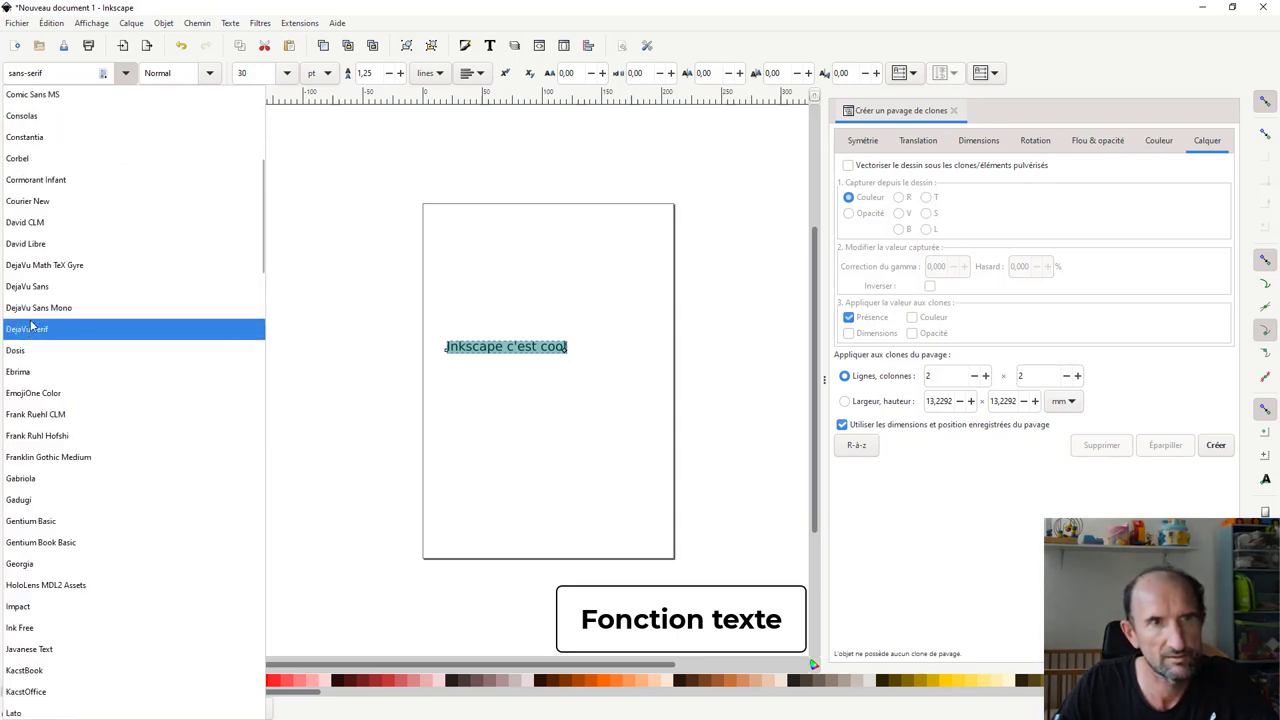
{"action": "scroll", "coordinate": [55, 165], "scroll_direction": "up", "scroll_amount": 1}
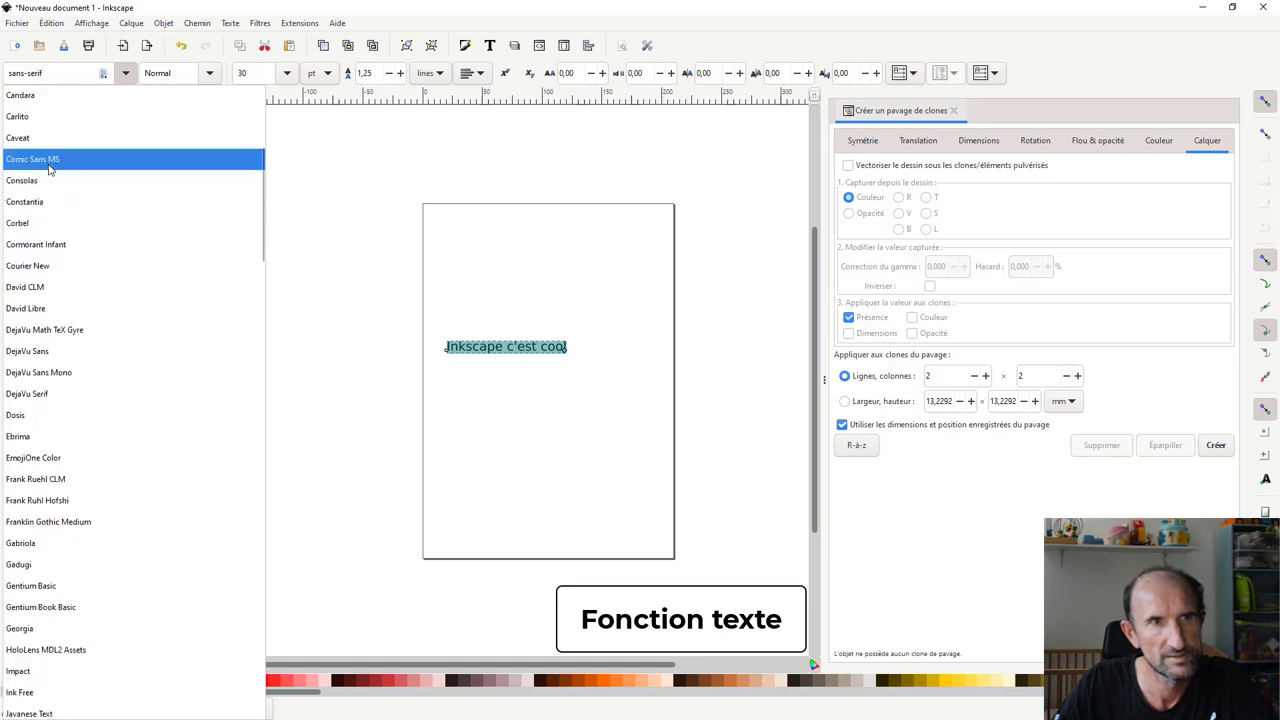
{"action": "left_click", "coordinate": [52, 162]}
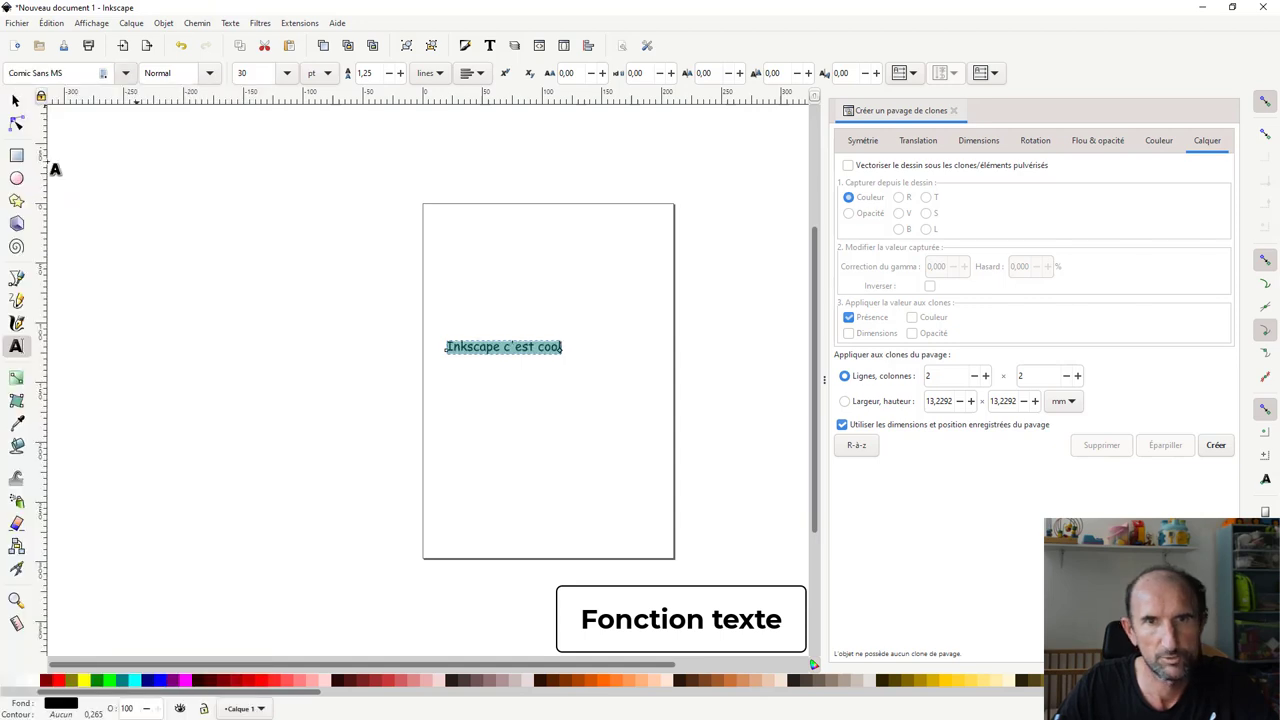
{"action": "left_click", "coordinate": [210, 74]}
{"action": "left_click", "coordinate": [171, 130]}
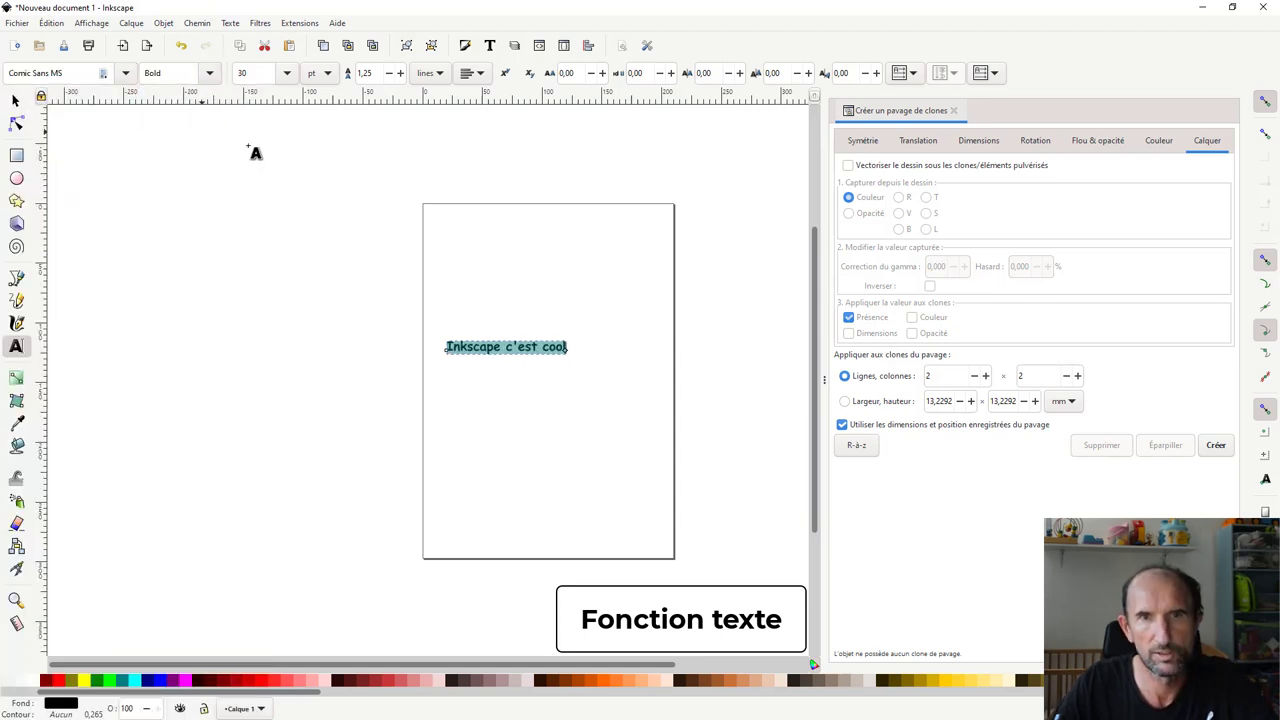
{"action": "left_click", "coordinate": [287, 73]}
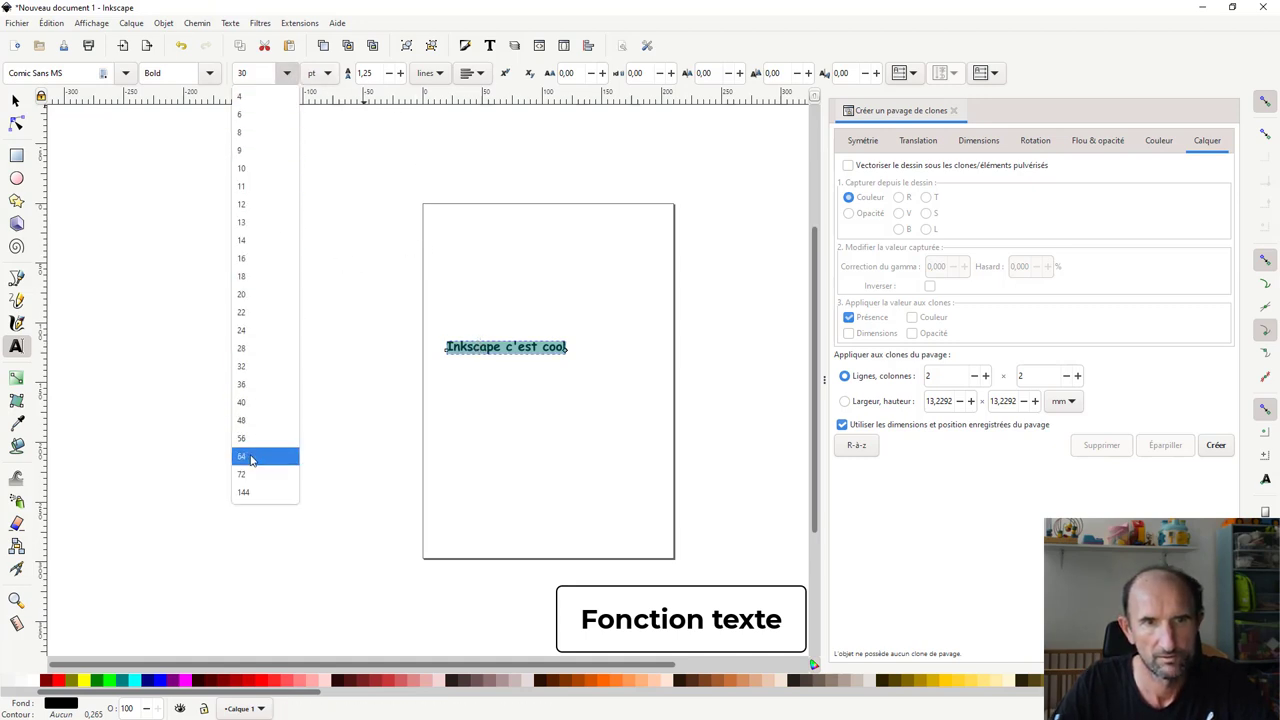
{"action": "left_click", "coordinate": [250, 459]}
Move the text left so it spans the page width.
{"action": "left_click", "coordinate": [29, 104]}
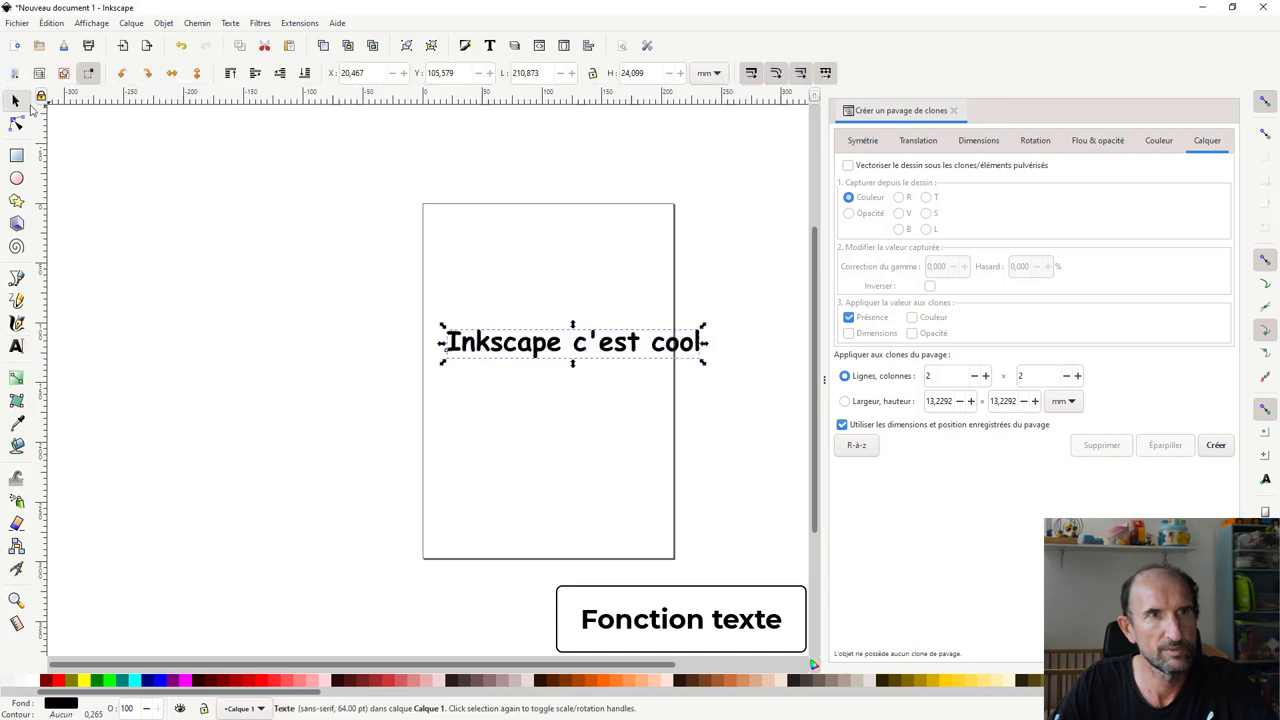
{"action": "left_click_drag", "start_coordinate": [585, 347], "coordinate": [562, 353]}
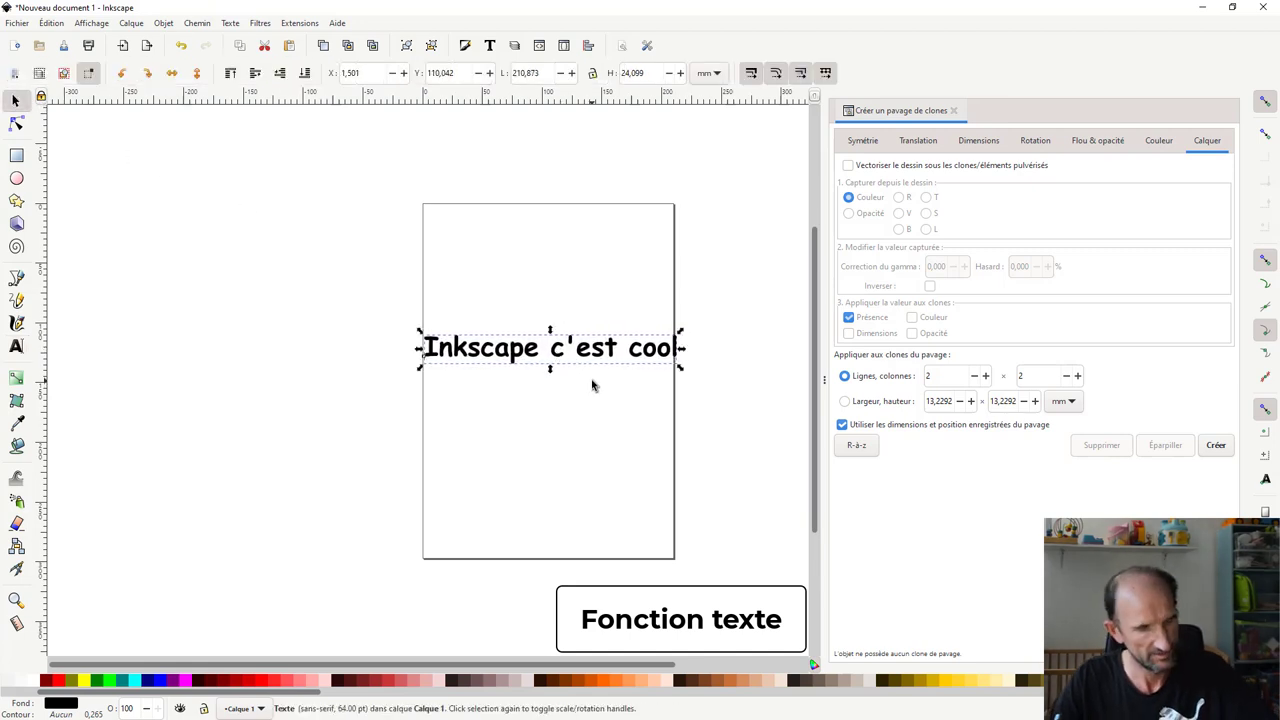
{"action": "scroll", "coordinate": [595, 398], "scroll_direction": "up", "scroll_amount": 2}
{"action": "scroll", "coordinate": [607, 397], "scroll_direction": "up", "scroll_amount": 2}
{"action": "scroll", "coordinate": [607, 397], "scroll_direction": "down", "scroll_amount": 2}
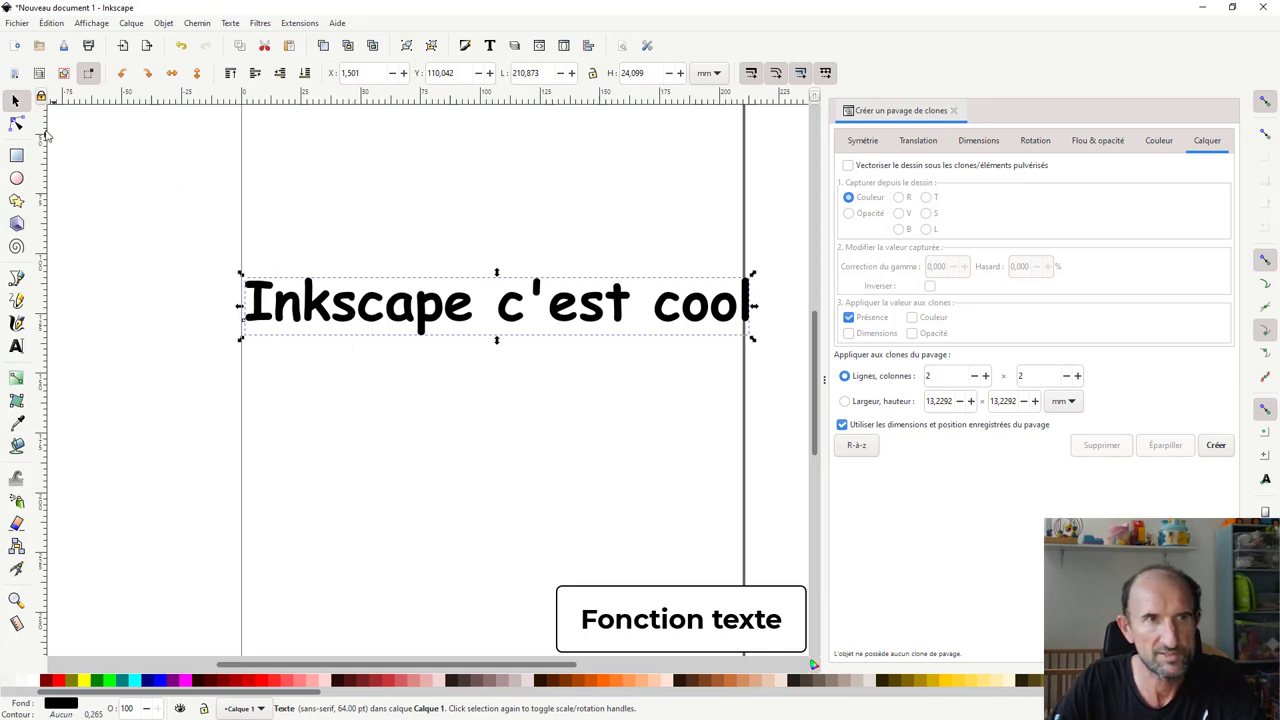
Box-select the whole text object and group its pieces together.
{"action": "left_click", "coordinate": [16, 123]}
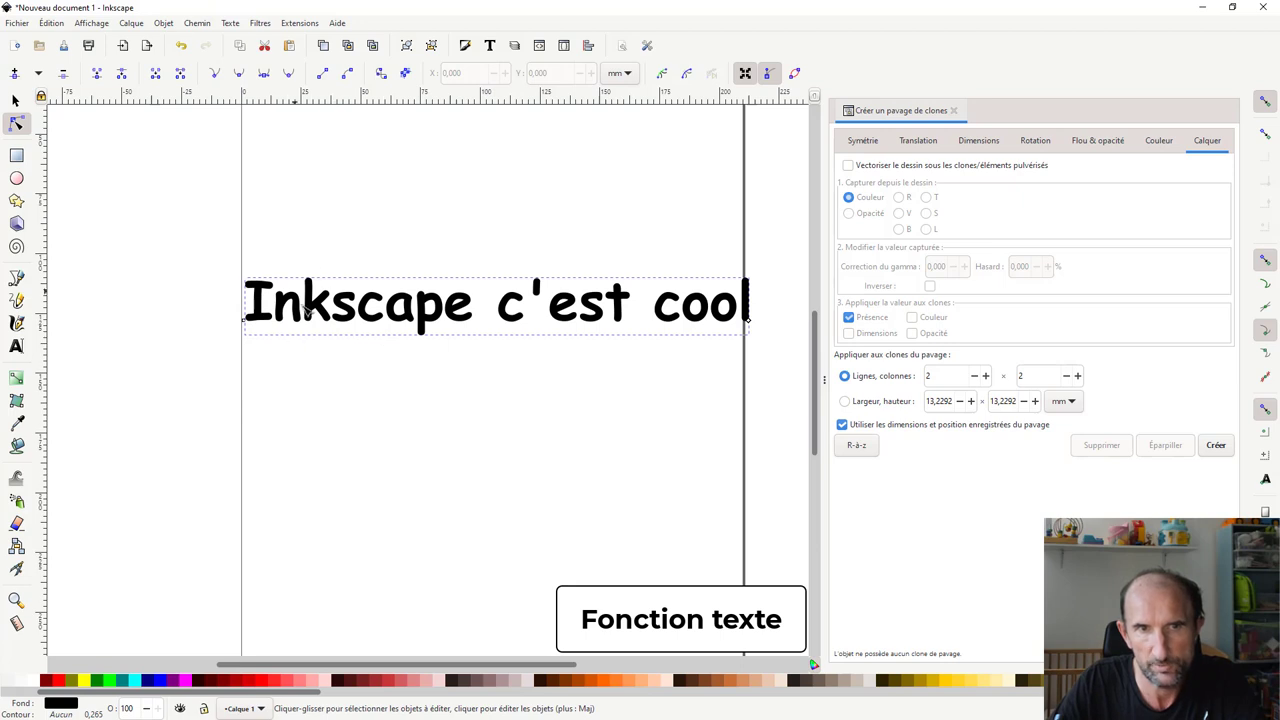
{"action": "left_click", "coordinate": [17, 101]}
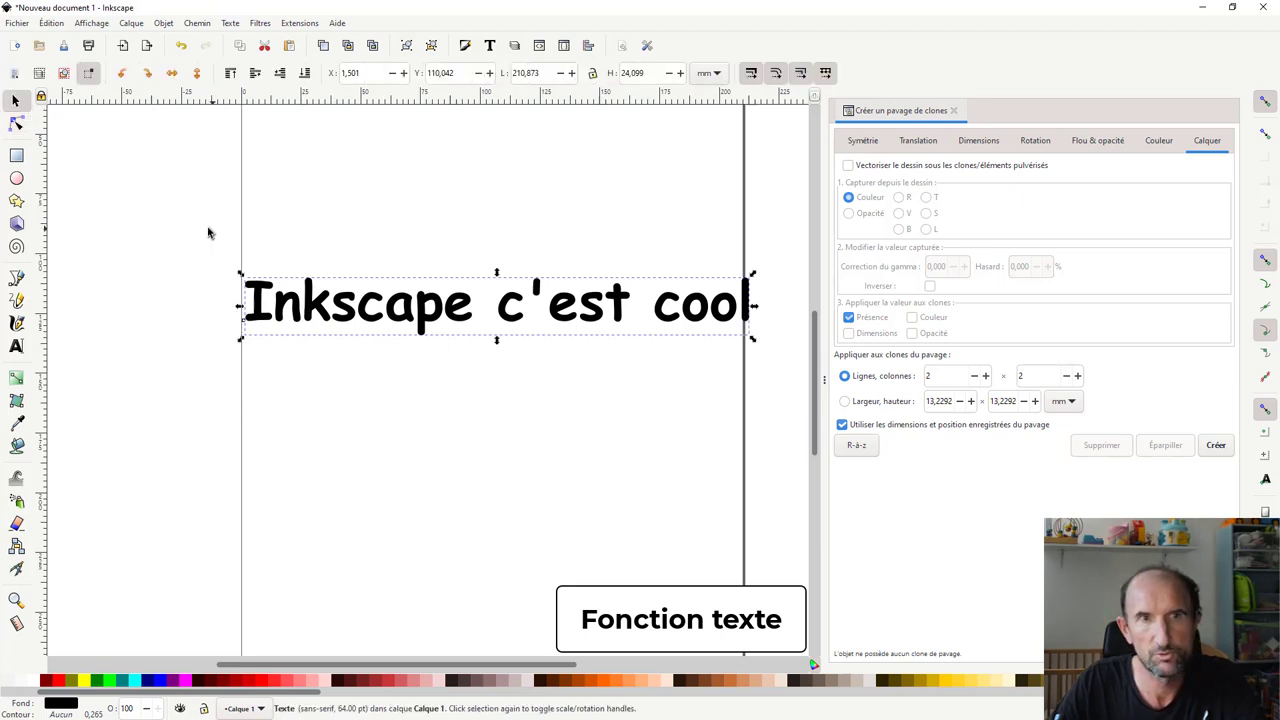
{"action": "left_click_drag", "start_coordinate": [208, 233], "coordinate": [616, 423]}
{"action": "left_click_drag", "start_coordinate": [765, 403], "coordinate": [772, 403]}
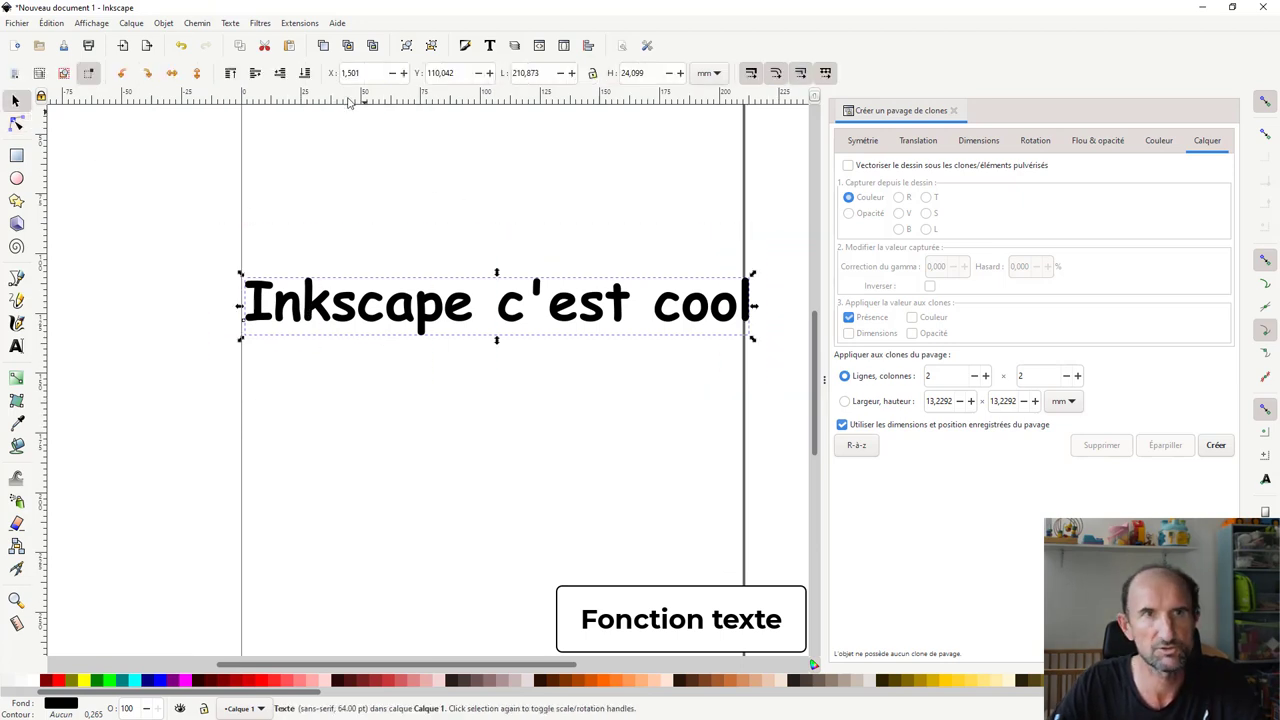
{"action": "left_click", "coordinate": [163, 23]}
{"action": "left_click", "coordinate": [210, 42]}
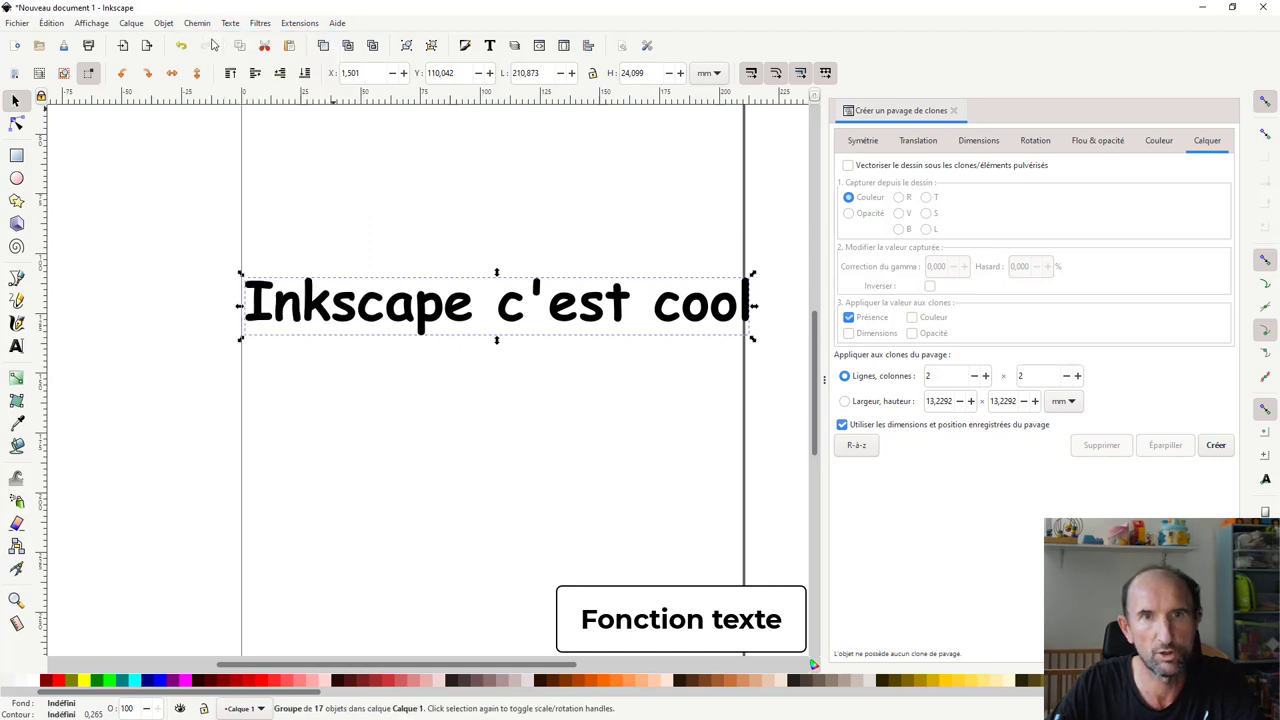
Rubber-band select all of 'Inkscape c'est cool' with the Node tool, then activate Tweak.
{"action": "left_click", "coordinate": [16, 122]}
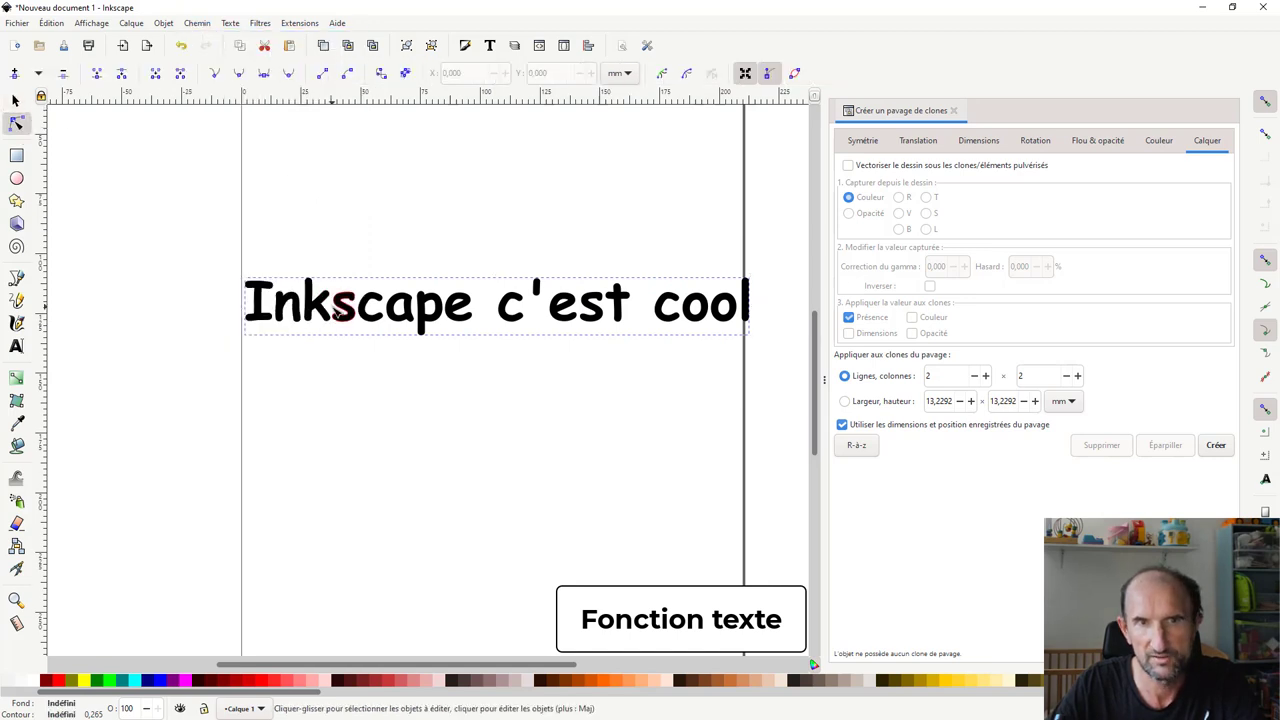
{"action": "left_click", "coordinate": [351, 375]}
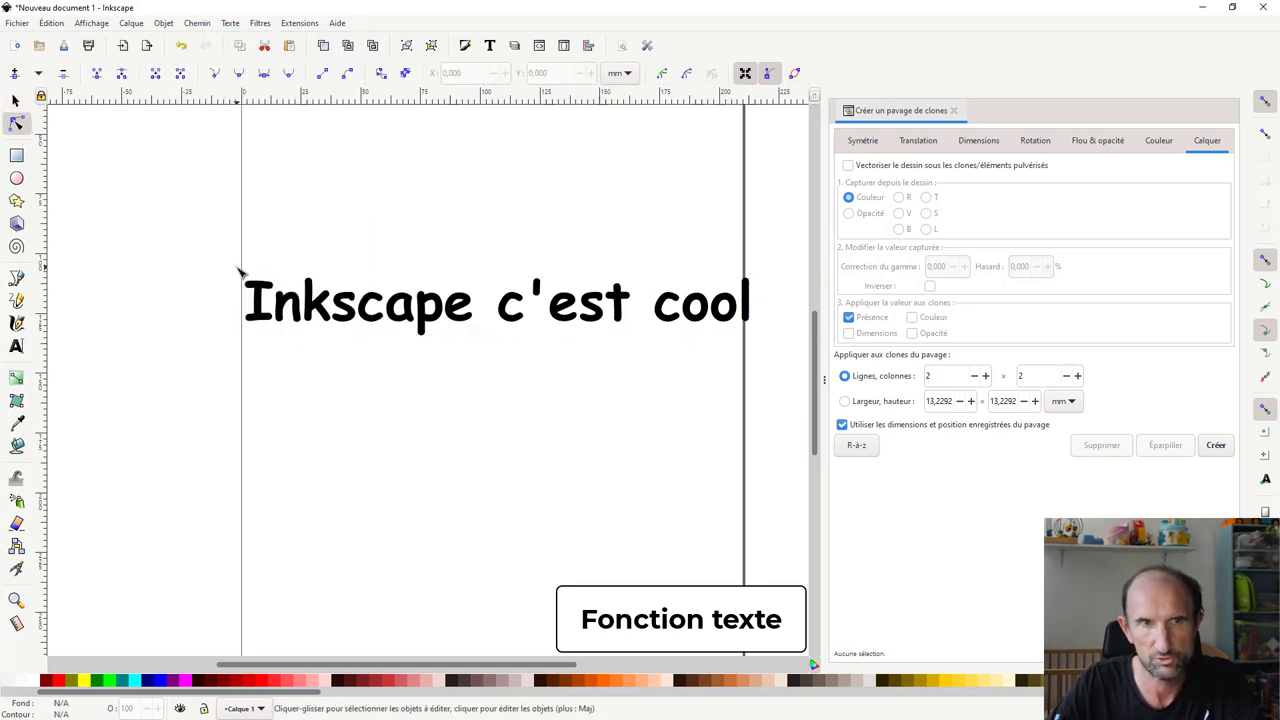
{"action": "left_click_drag", "start_coordinate": [157, 210], "coordinate": [762, 397]}
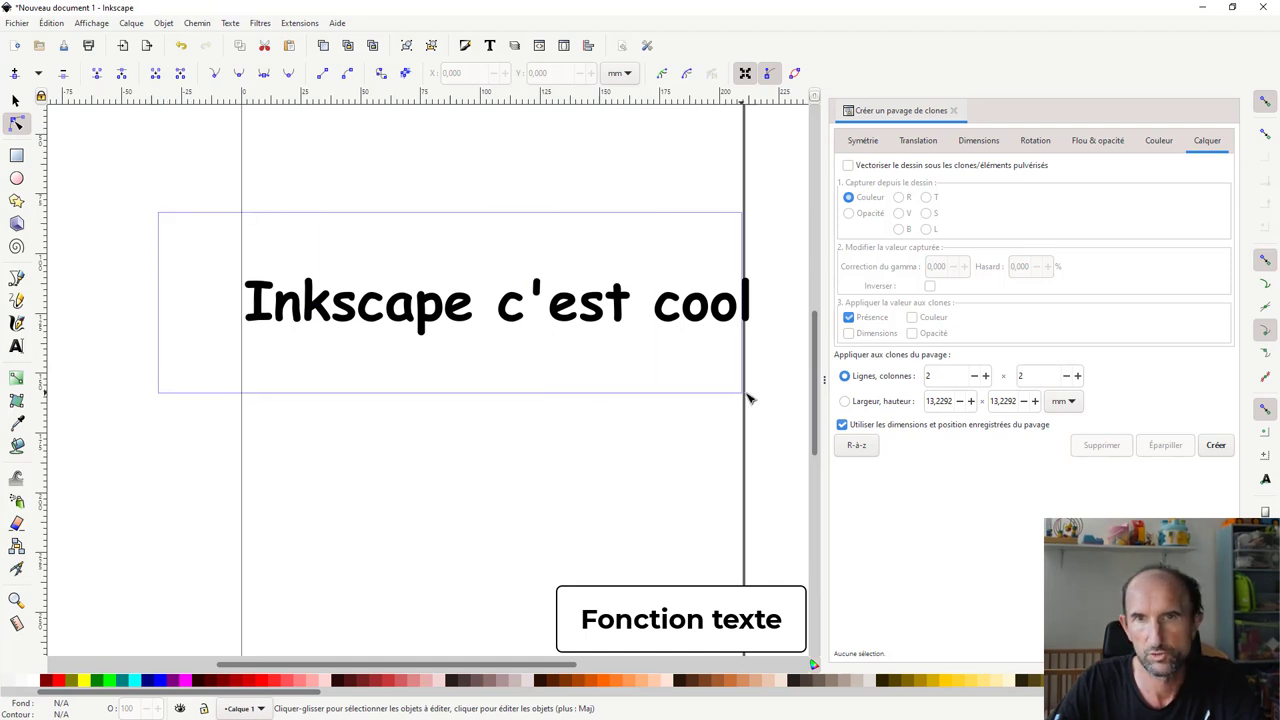
{"action": "left_click", "coordinate": [16, 480]}
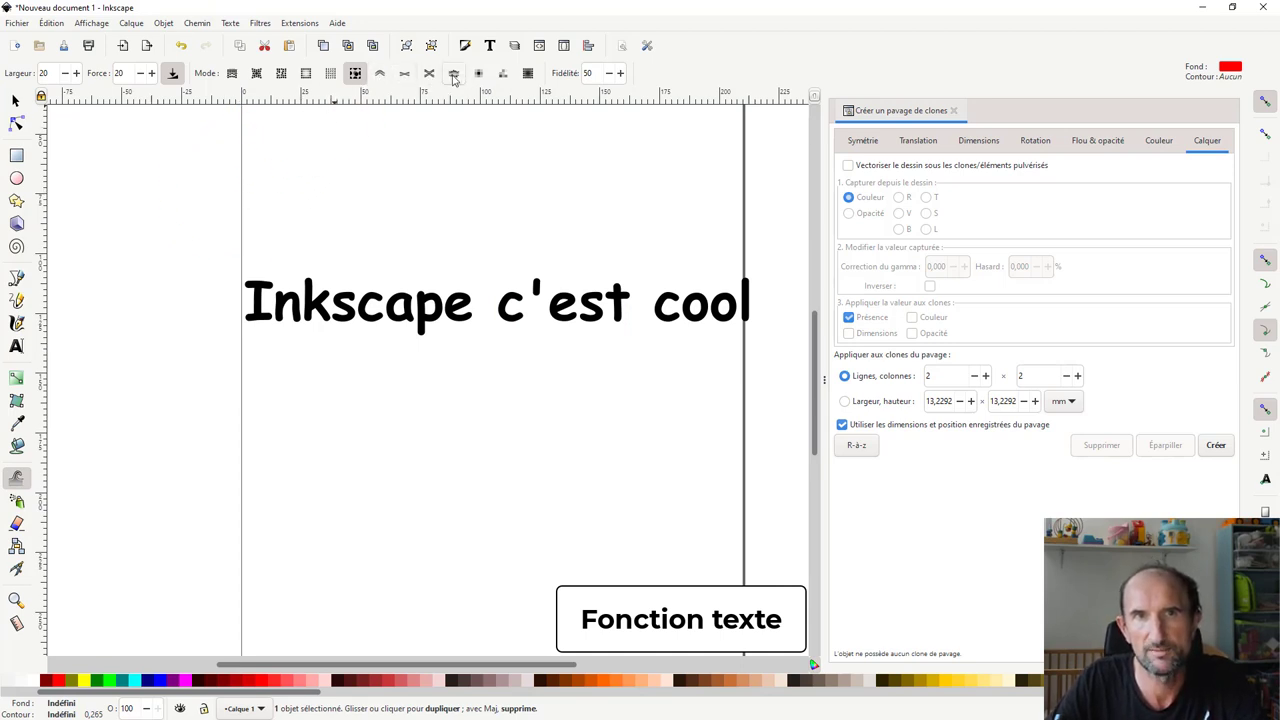
In Tweak push mode, nudge 'cool' back into line and push 'Ink' downward.
{"action": "left_click", "coordinate": [381, 75]}
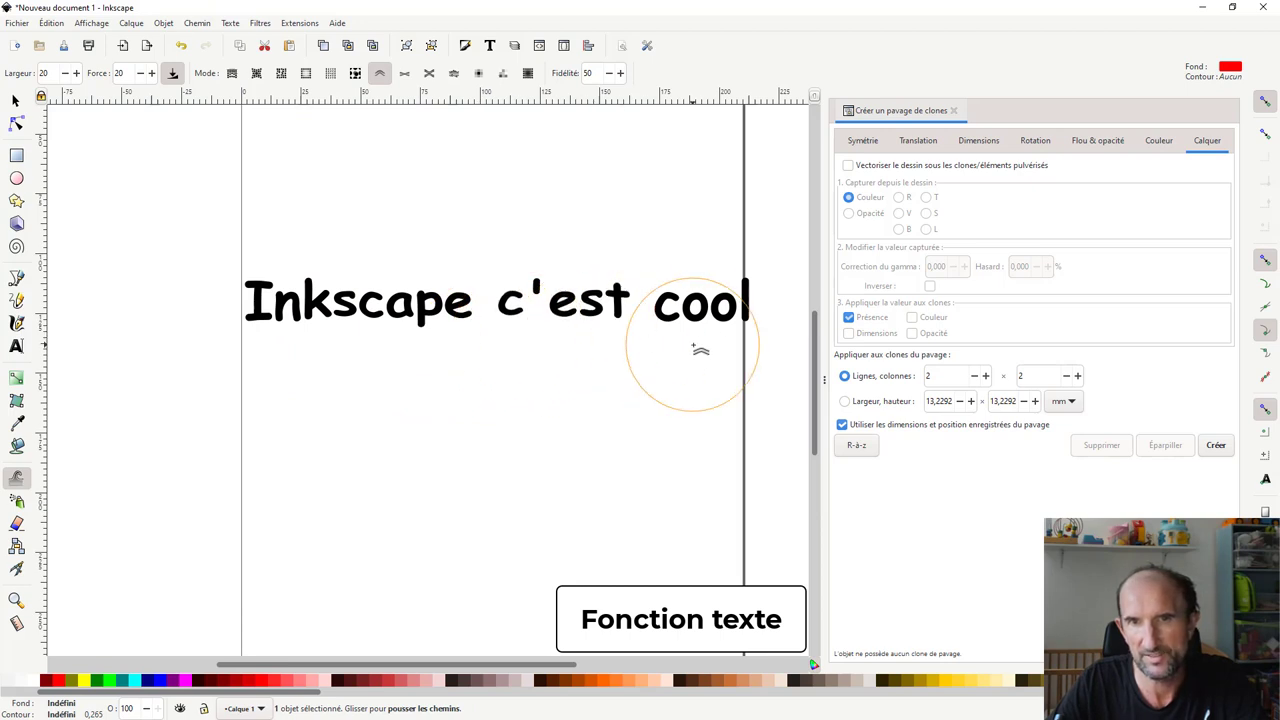
{"action": "left_click_drag", "start_coordinate": [713, 322], "coordinate": [703, 325]}
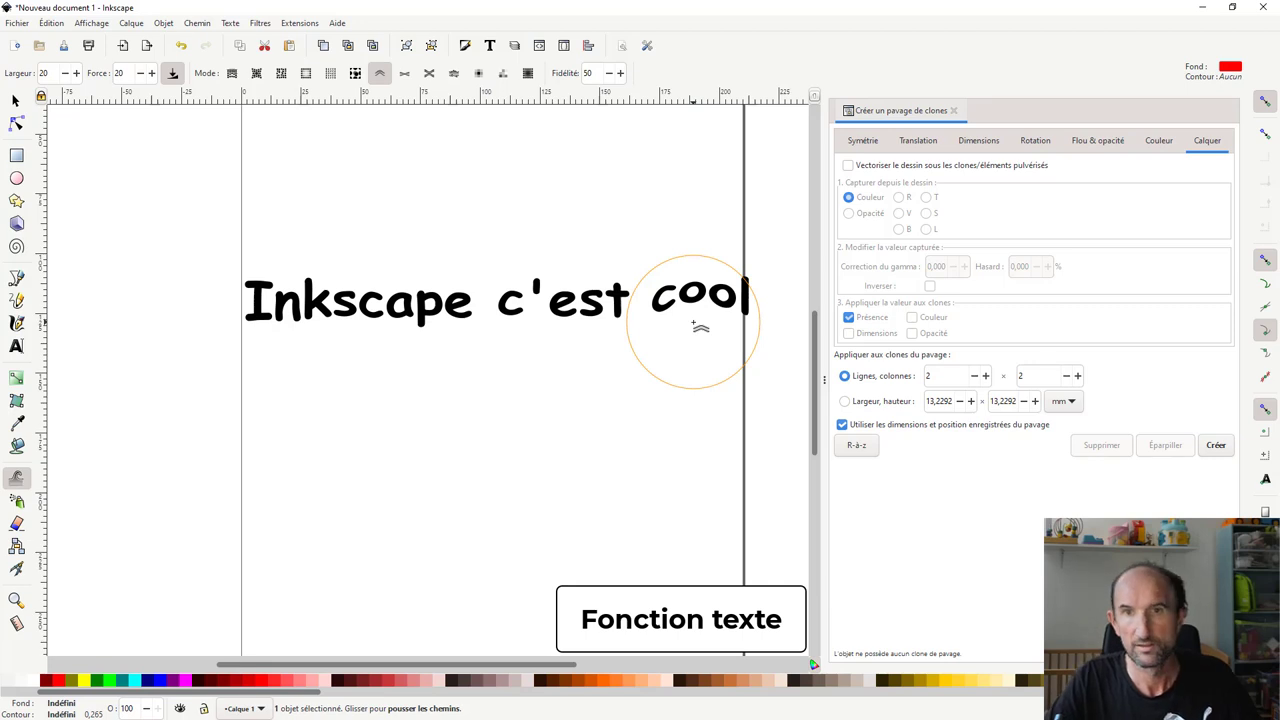
{"action": "mouse_move", "coordinate": [700, 327]}
{"action": "left_mouse_down"}
{"action": "mouse_move", "coordinate": [709, 334]}
{"action": "mouse_move", "coordinate": [590, 332]}
{"action": "left_mouse_up"}
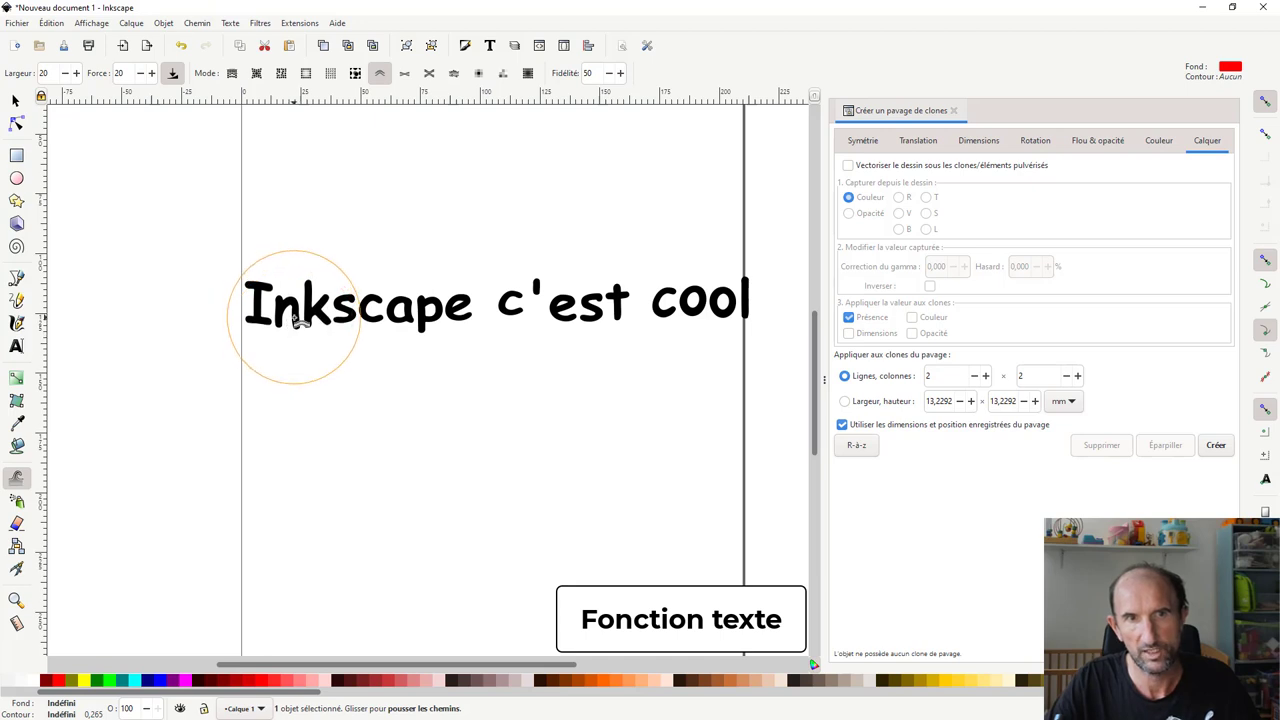
{"action": "mouse_move", "coordinate": [297, 318]}
{"action": "left_mouse_down"}
{"action": "mouse_move", "coordinate": [300, 349]}
{"action": "mouse_move", "coordinate": [297, 320]}
{"action": "mouse_move", "coordinate": [323, 349]}
{"action": "mouse_move", "coordinate": [311, 350]}
{"action": "mouse_move", "coordinate": [334, 349]}
{"action": "mouse_move", "coordinate": [320, 366]}
{"action": "mouse_move", "coordinate": [379, 355]}
{"action": "left_mouse_up"}
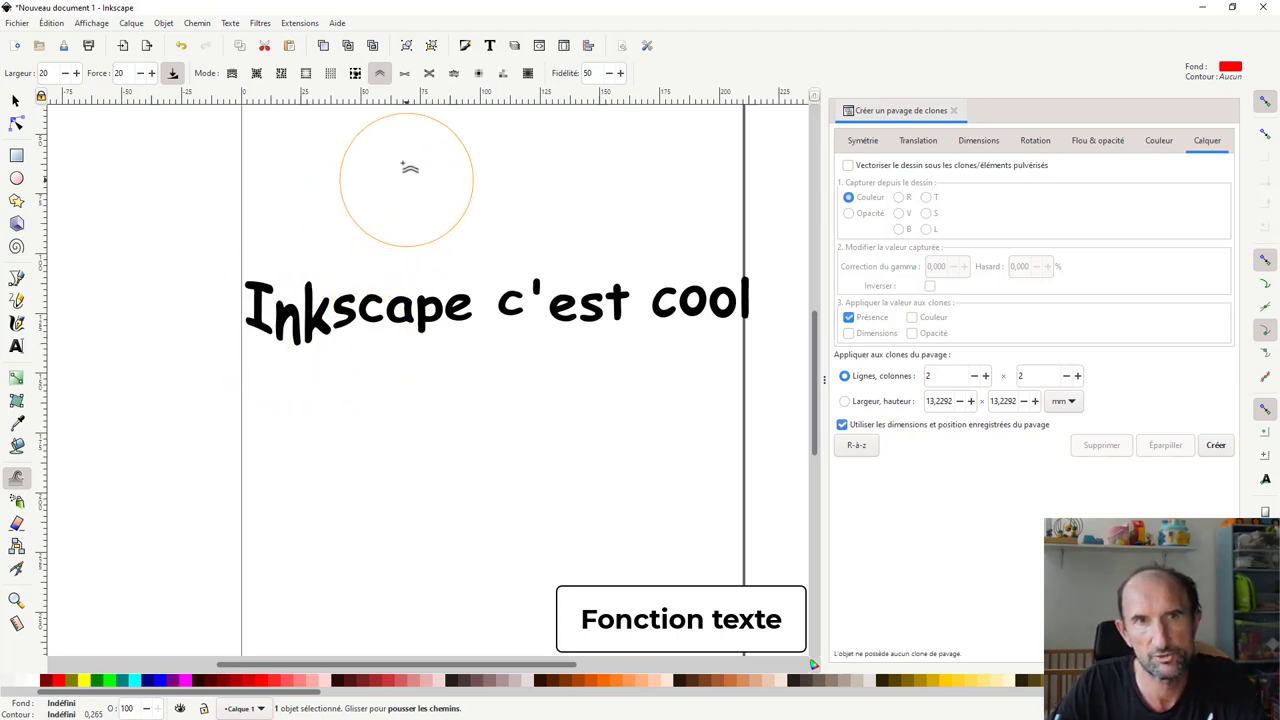
Shrink the letters after 'Ink', then attract the letters around 'k' and 's' inward.
{"action": "left_click", "coordinate": [404, 74]}
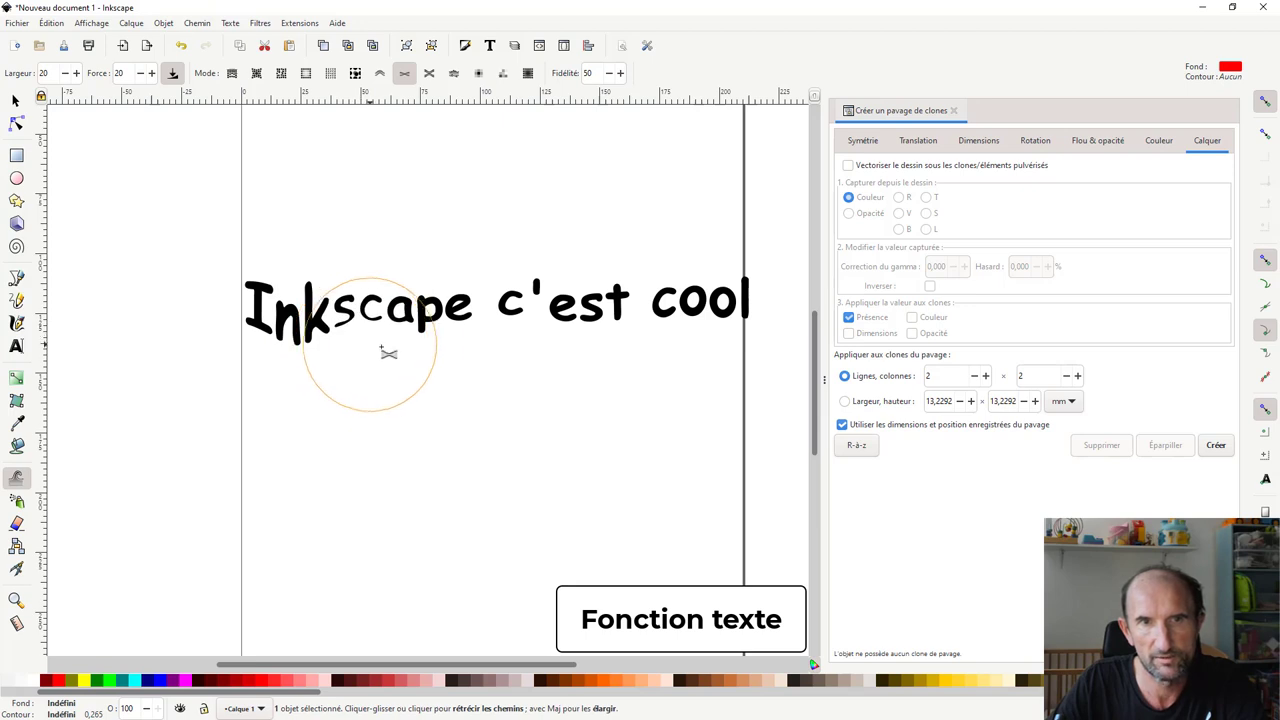
{"action": "mouse_move", "coordinate": [439, 346]}
{"action": "left_mouse_down"}
{"action": "mouse_move", "coordinate": [718, 333]}
{"action": "mouse_move", "coordinate": [573, 358]}
{"action": "left_mouse_up"}
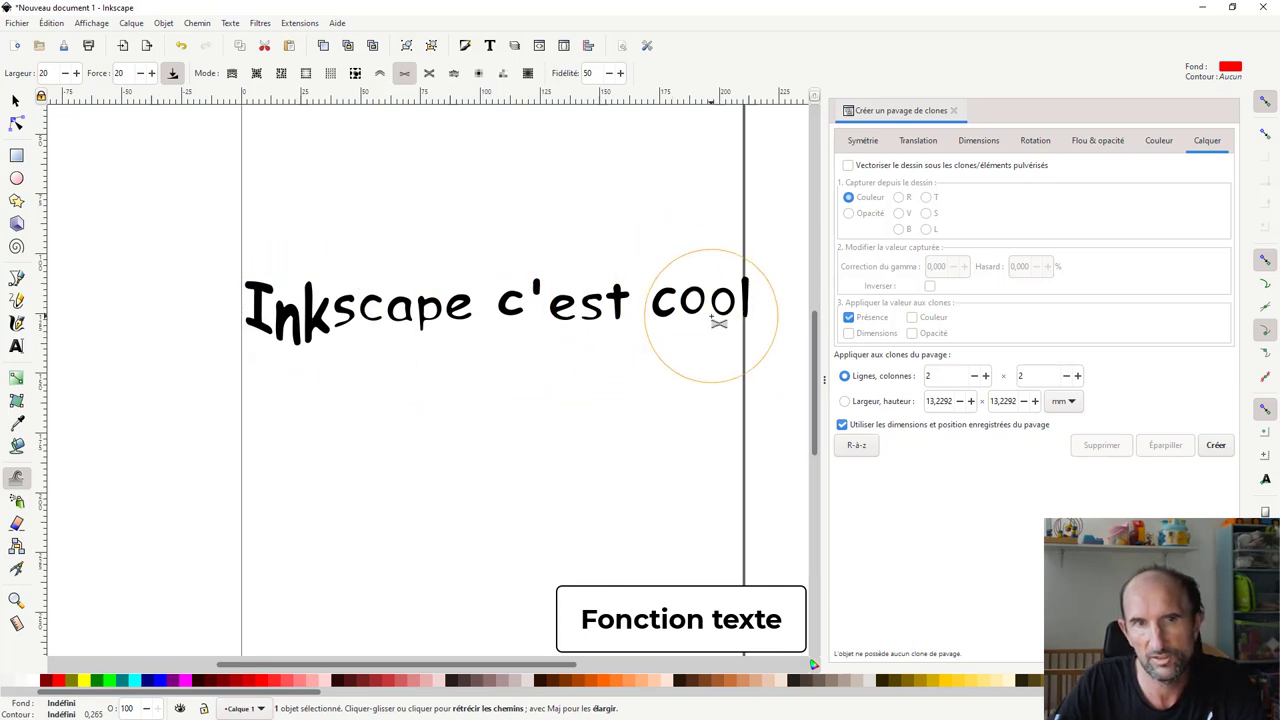
{"action": "left_click", "coordinate": [430, 74]}
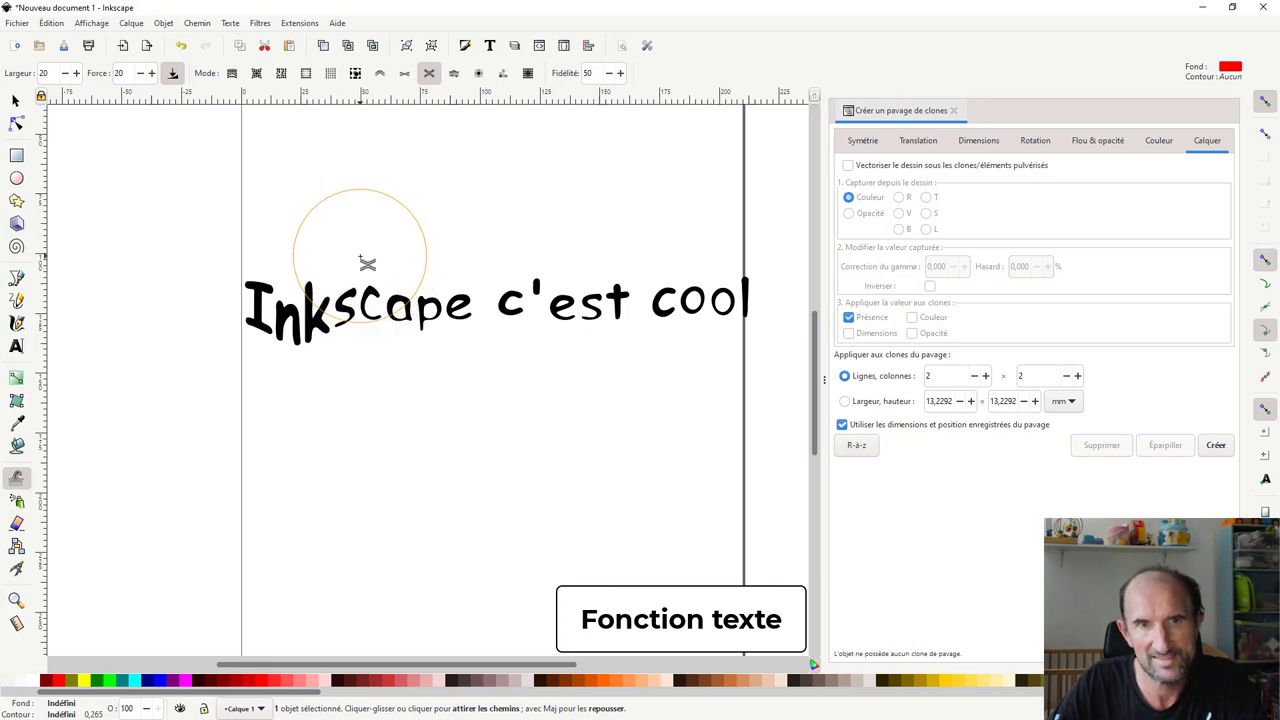
{"action": "left_click_drag", "start_coordinate": [356, 305], "coordinate": [430, 313]}
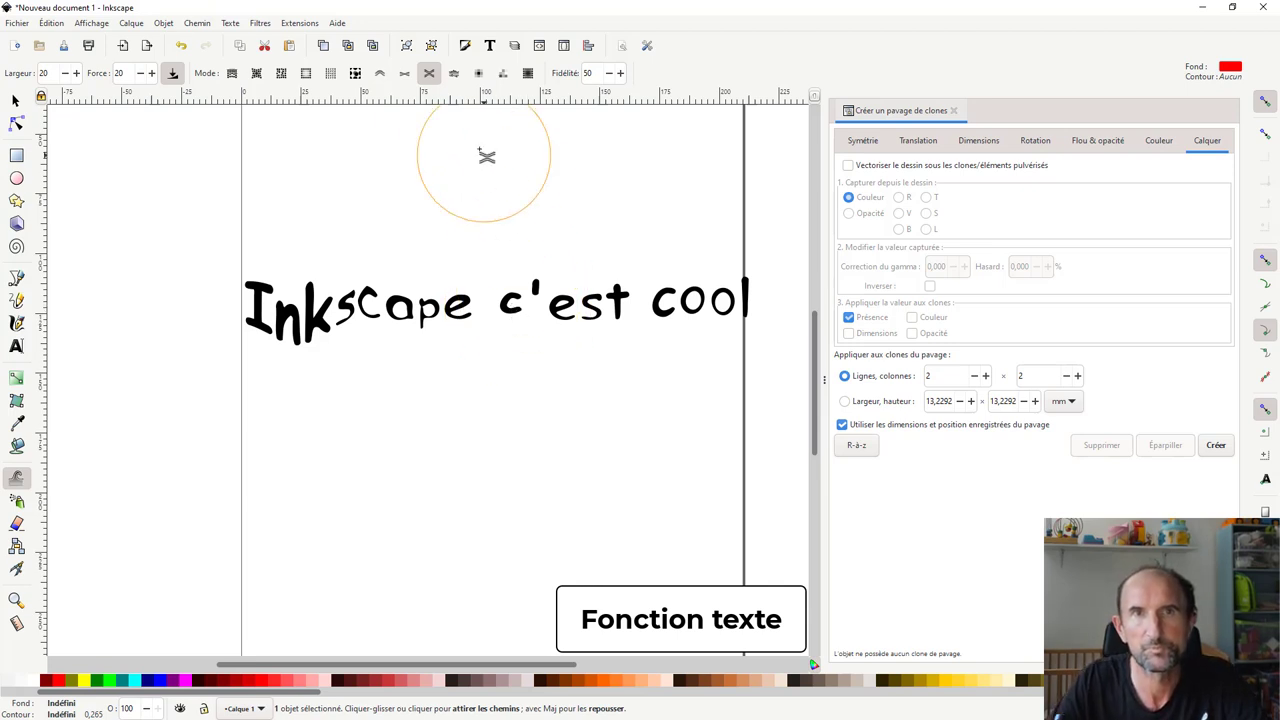
Roughen the outlines of 'Ink' and the following letters into jagged edges.
{"action": "left_click", "coordinate": [453, 74]}
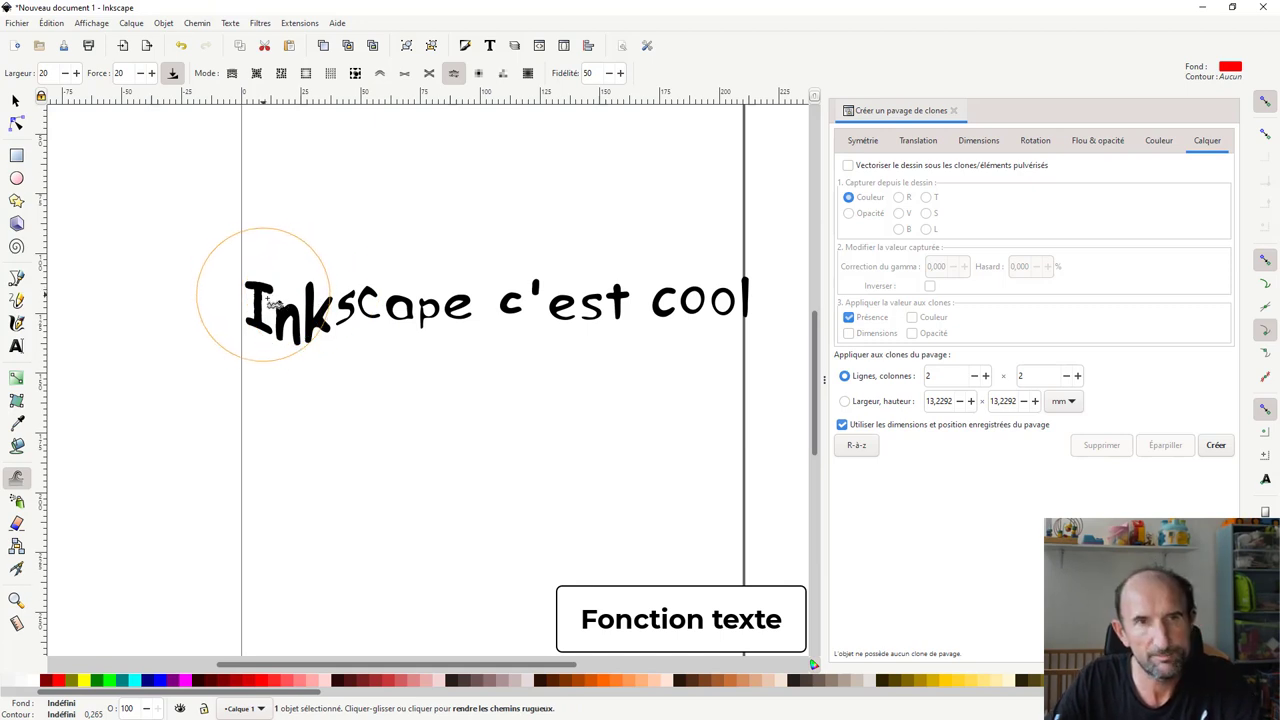
{"action": "mouse_move", "coordinate": [265, 300]}
{"action": "left_mouse_down"}
{"action": "mouse_move", "coordinate": [414, 320]}
{"action": "mouse_move", "coordinate": [277, 320]}
{"action": "mouse_move", "coordinate": [378, 308]}
{"action": "mouse_move", "coordinate": [445, 318]}
{"action": "mouse_move", "coordinate": [295, 330]}
{"action": "mouse_move", "coordinate": [308, 300]}
{"action": "mouse_move", "coordinate": [311, 341]}
{"action": "left_mouse_up"}
{"action": "scroll", "coordinate": [311, 341], "scroll_direction": "up", "scroll_amount": 3, "text": "ctrl"}
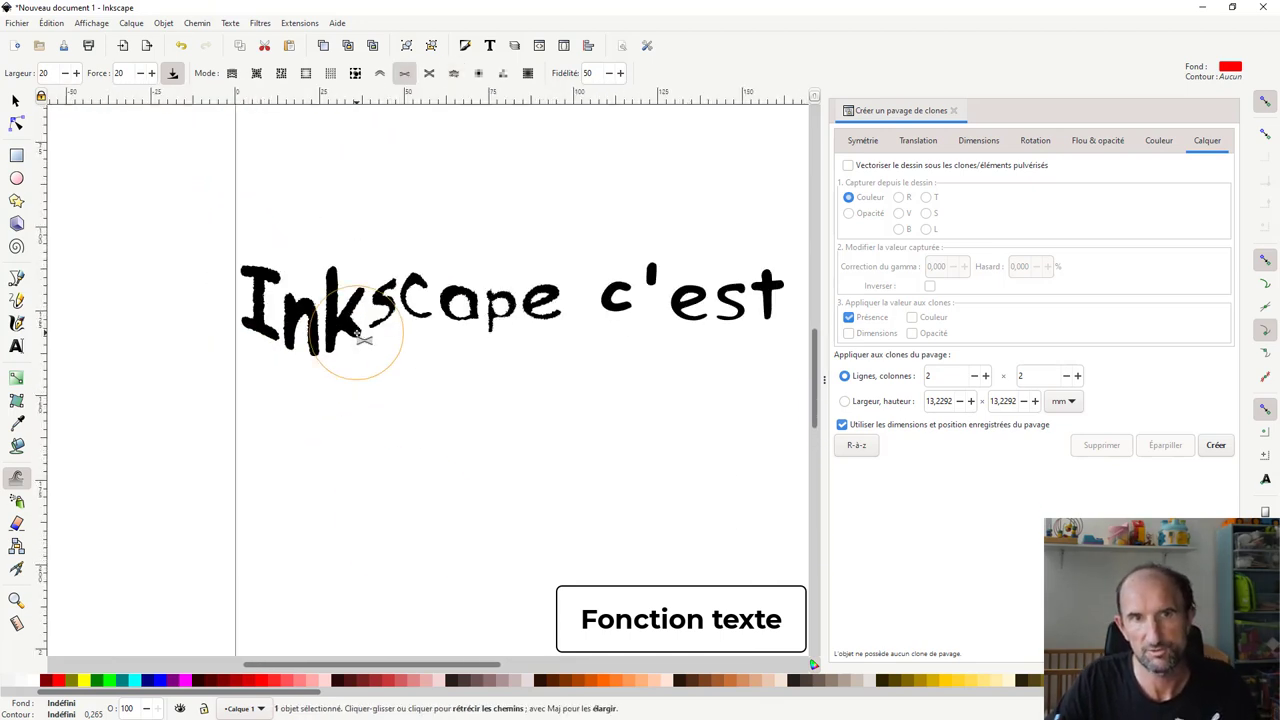
{"action": "scroll", "coordinate": [352, 345], "scroll_direction": "down", "scroll_amount": 2, "text": "ctrl"}
{"action": "scroll", "coordinate": [362, 343], "scroll_direction": "down", "scroll_amount": 1, "text": "ctrl"}
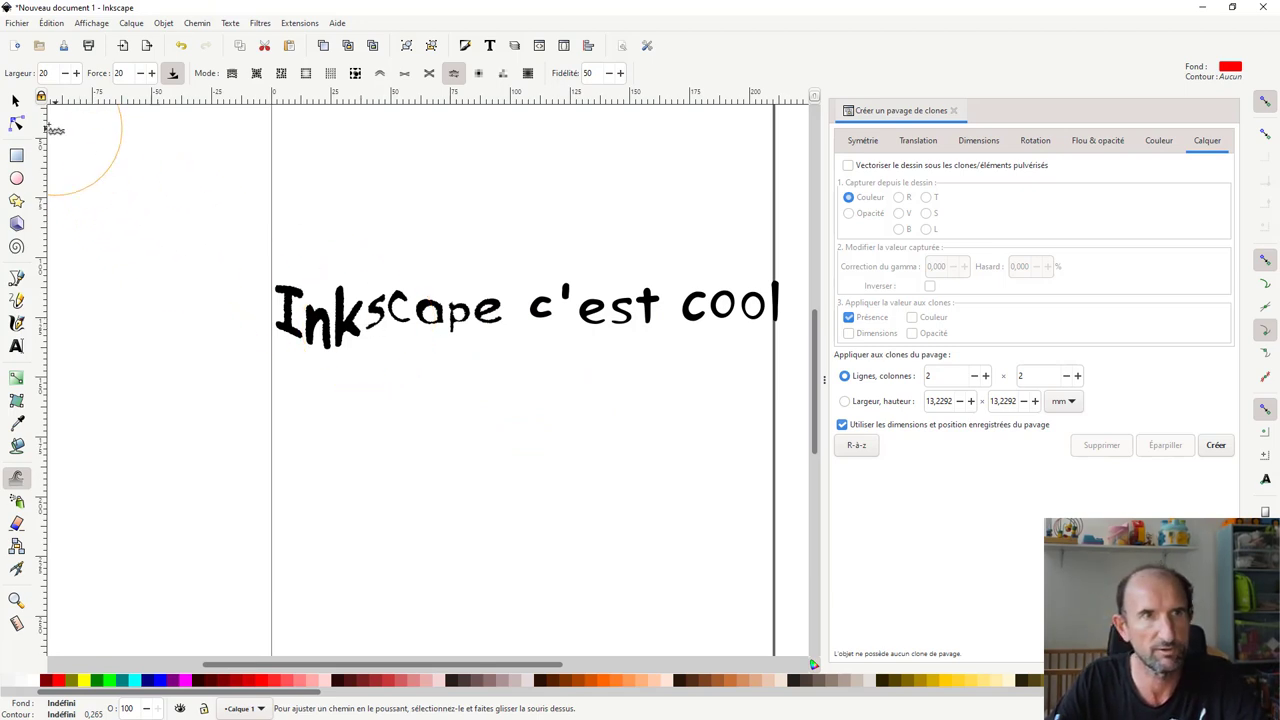
{"action": "left_click", "coordinate": [15, 101]}
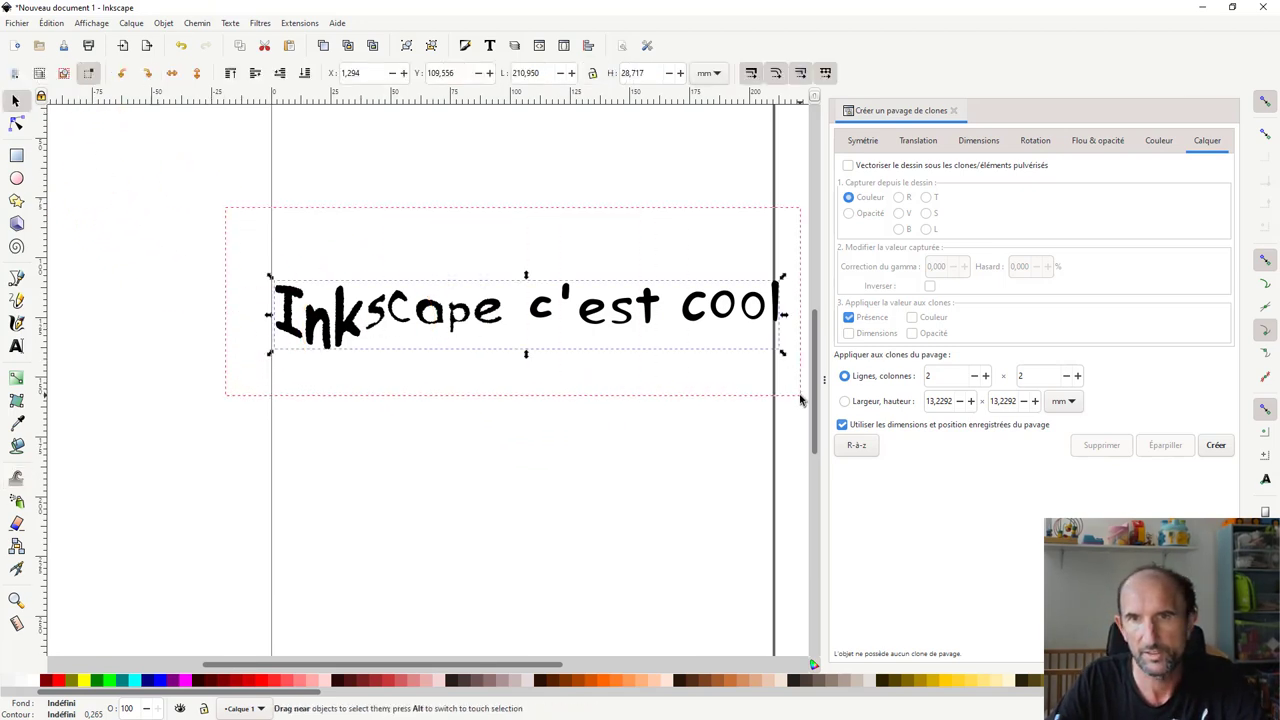
Delete the text, paint the cyan rectangle toward red, then give it a random purple.
{"action": "key", "text": "Delete"}
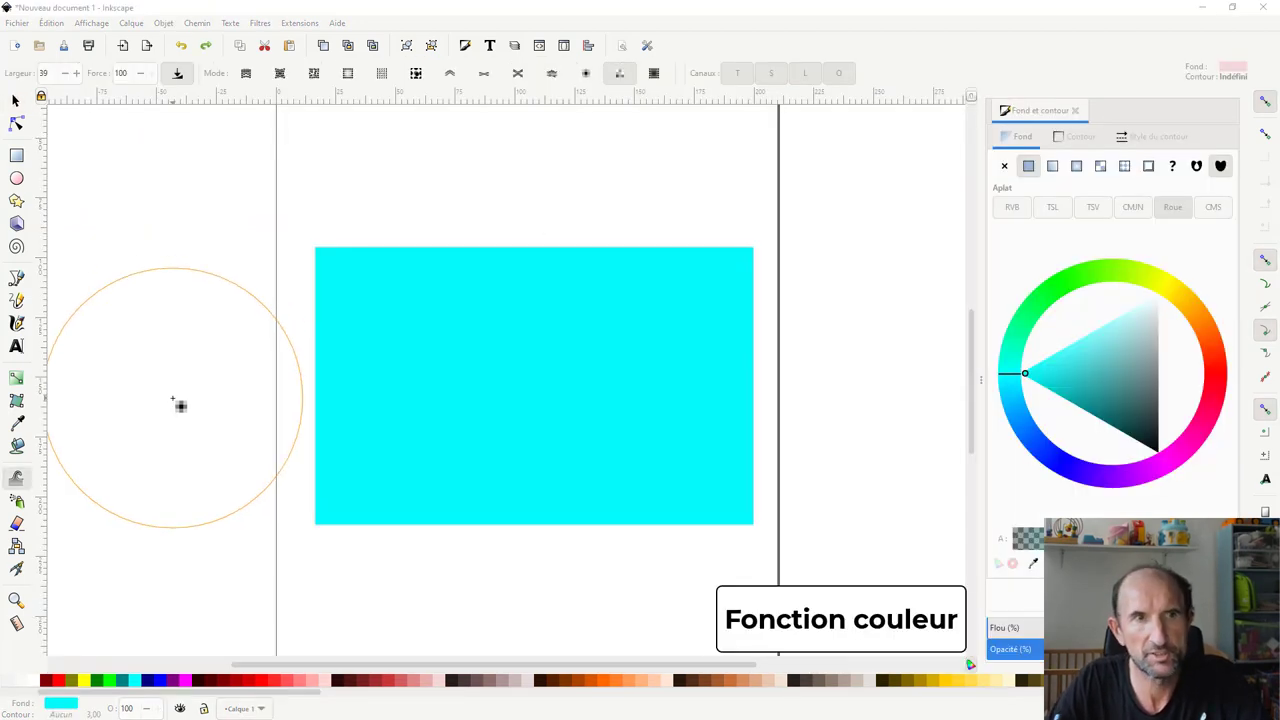
{"action": "left_click", "coordinate": [587, 74]}
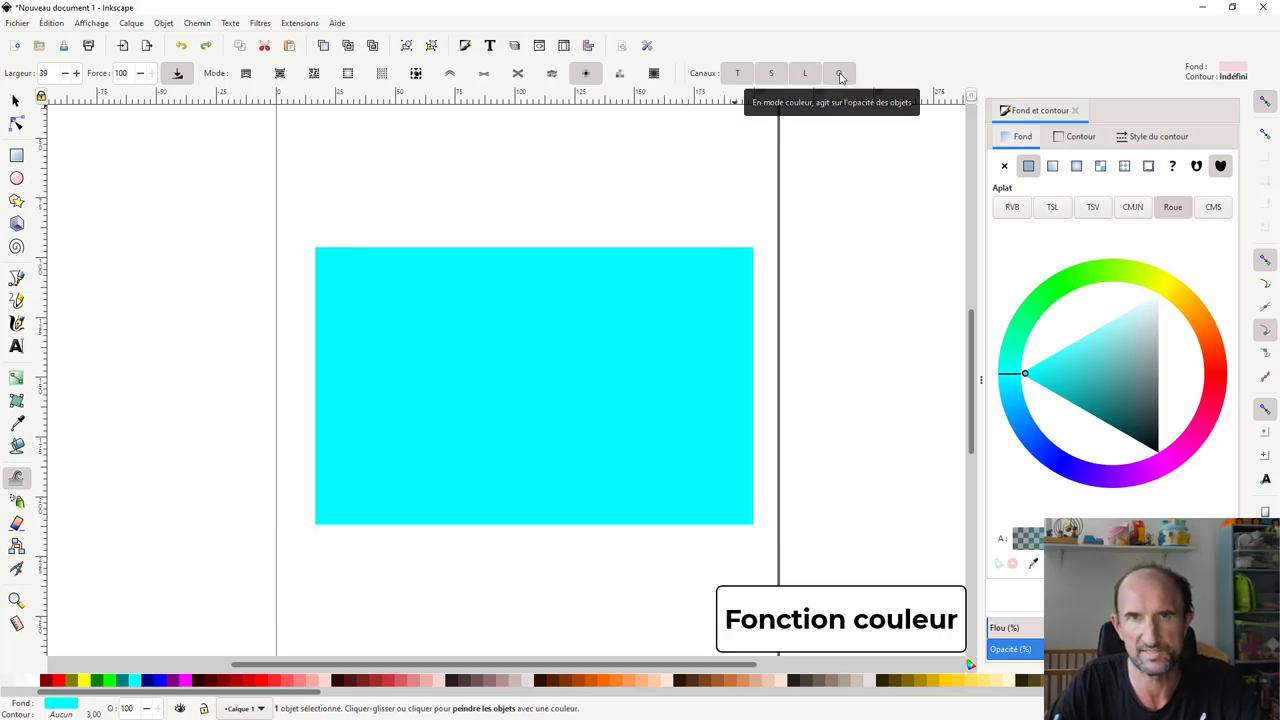
{"action": "left_click", "coordinate": [57, 683]}
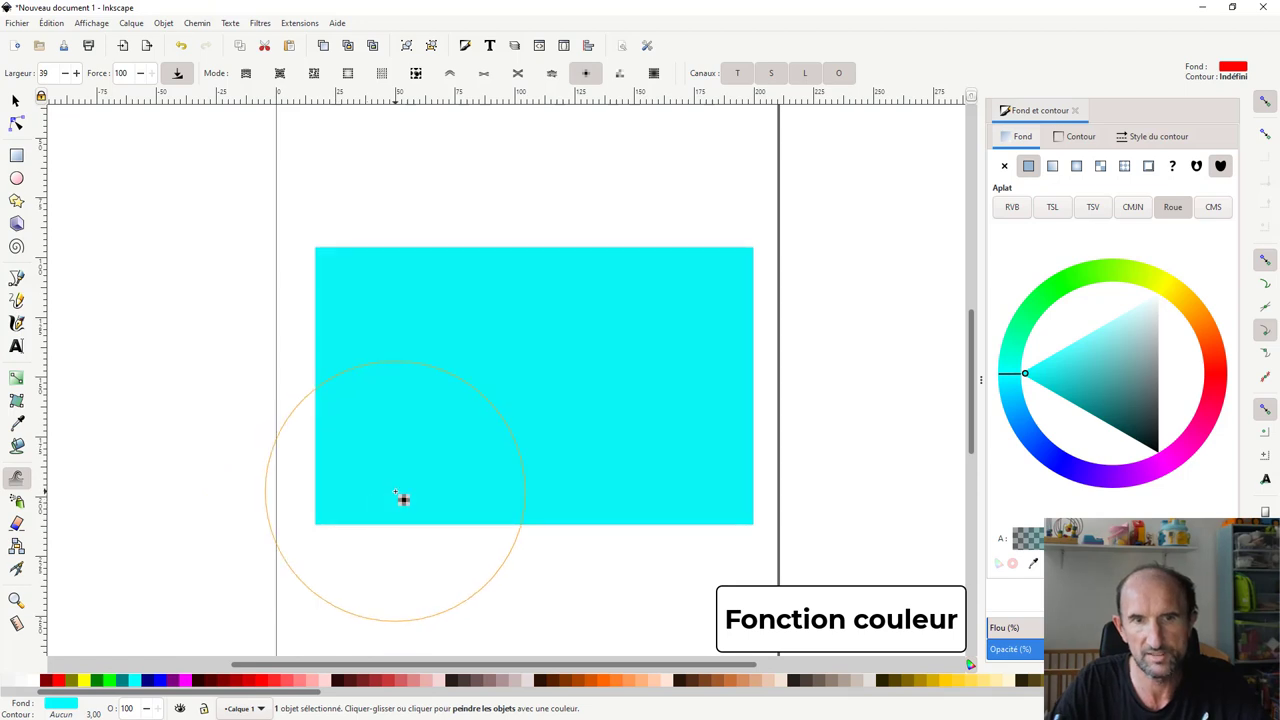
{"action": "left_click_drag", "start_coordinate": [402, 498], "coordinate": [679, 305]}
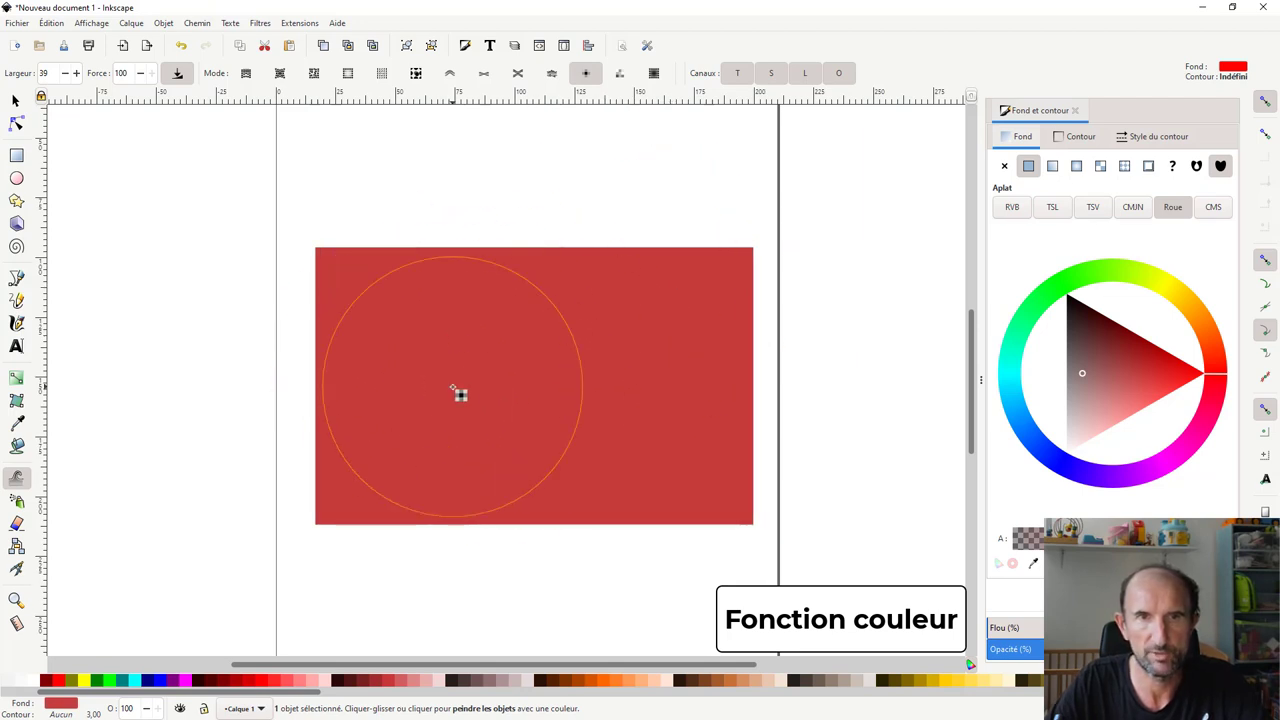
{"action": "left_click", "coordinate": [619, 73]}
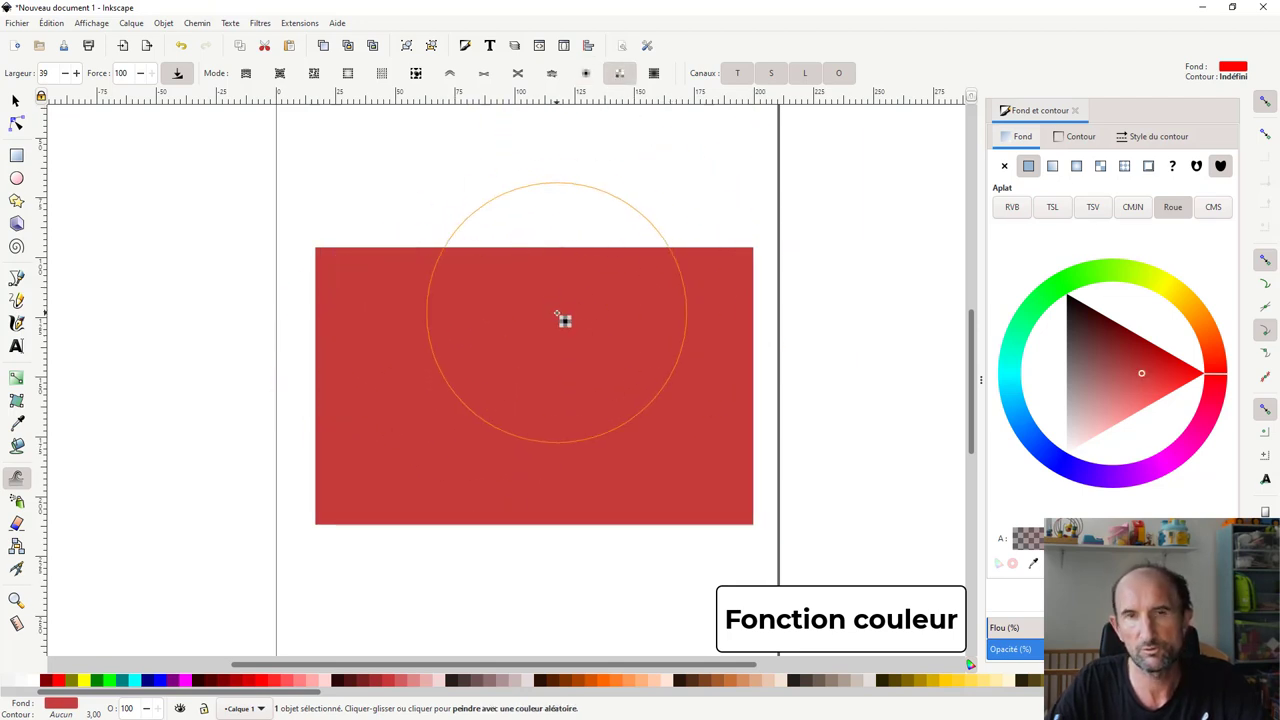
{"action": "mouse_move", "coordinate": [563, 320]}
{"action": "left_mouse_down"}
{"action": "mouse_move", "coordinate": [491, 374]}
{"action": "mouse_move", "coordinate": [445, 371]}
{"action": "mouse_move", "coordinate": [486, 389]}
{"action": "mouse_move", "coordinate": [580, 380]}
{"action": "mouse_move", "coordinate": [646, 351]}
{"action": "mouse_move", "coordinate": [685, 371]}
{"action": "mouse_move", "coordinate": [706, 460]}
{"action": "mouse_move", "coordinate": [657, 476]}
{"action": "mouse_move", "coordinate": [594, 471]}
{"action": "left_mouse_up"}
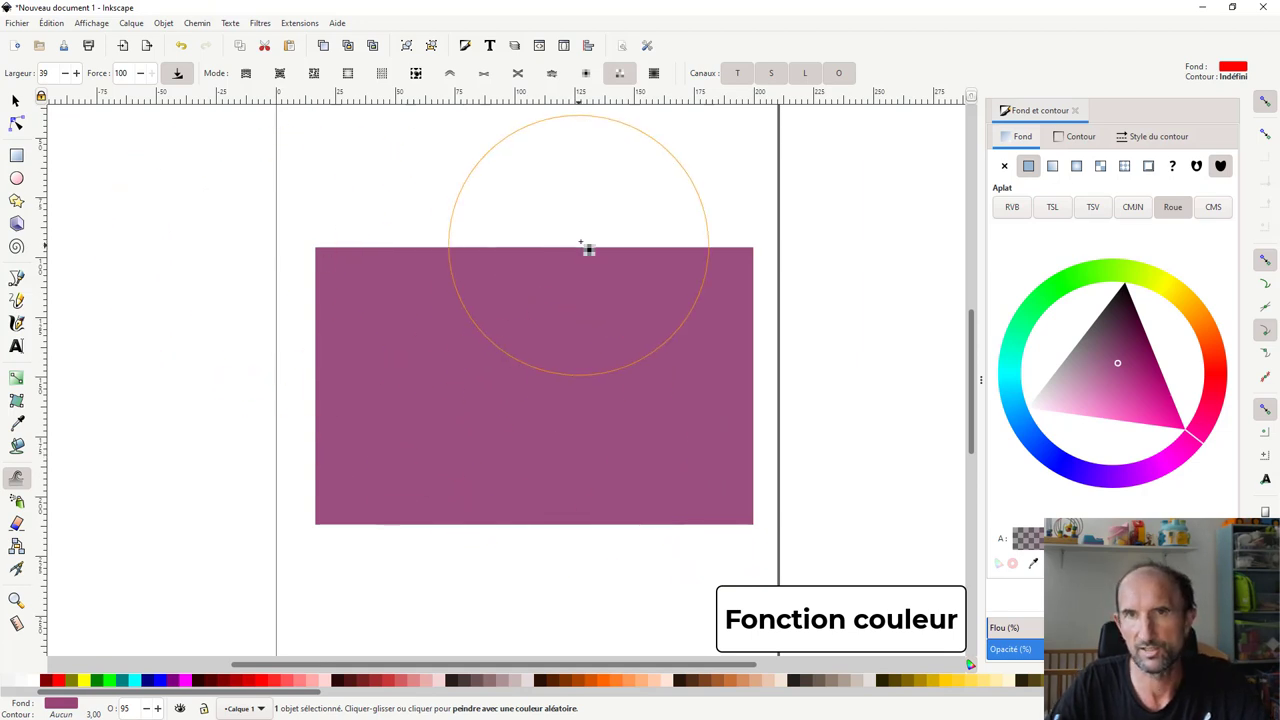
Blur the mauve-purple rectangle with the Tweak blur brush.
{"action": "left_click", "coordinate": [653, 73]}
{"action": "left_click", "coordinate": [490, 396]}
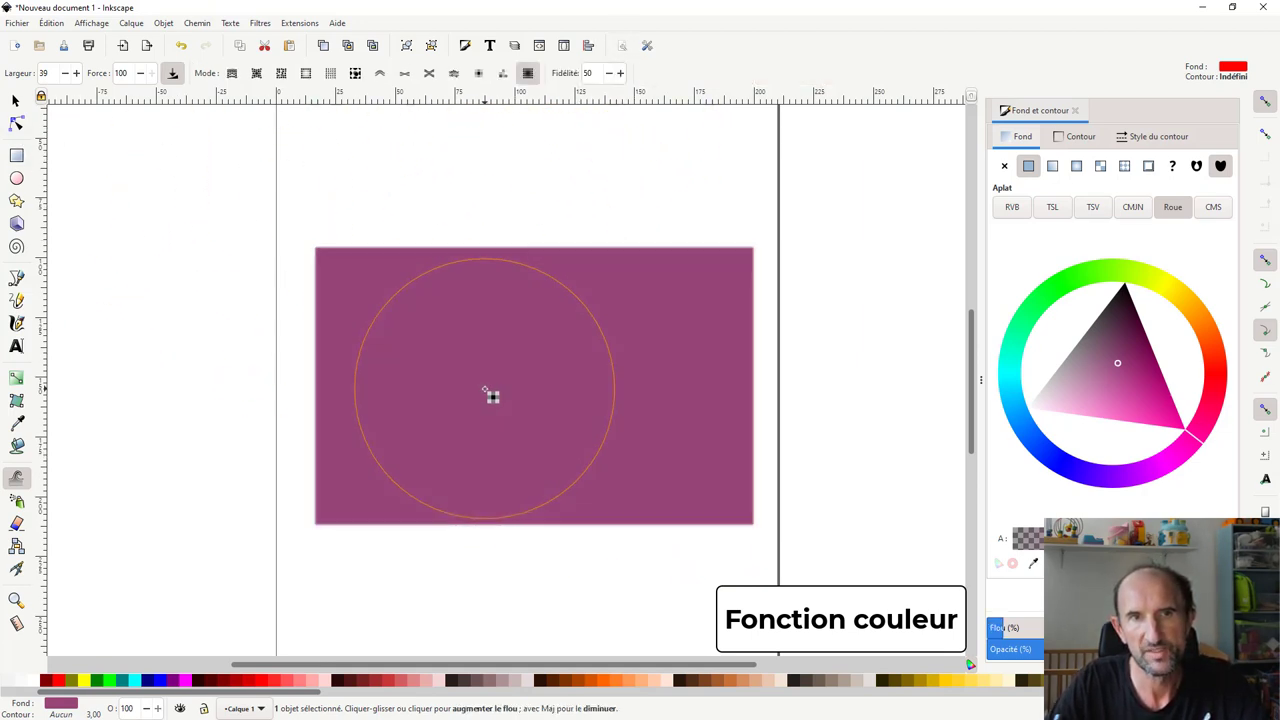
{"action": "mouse_move", "coordinate": [490, 396]}
{"action": "left_mouse_down"}
{"action": "mouse_move", "coordinate": [626, 383]}
{"action": "mouse_move", "coordinate": [517, 390]}
{"action": "left_mouse_up"}
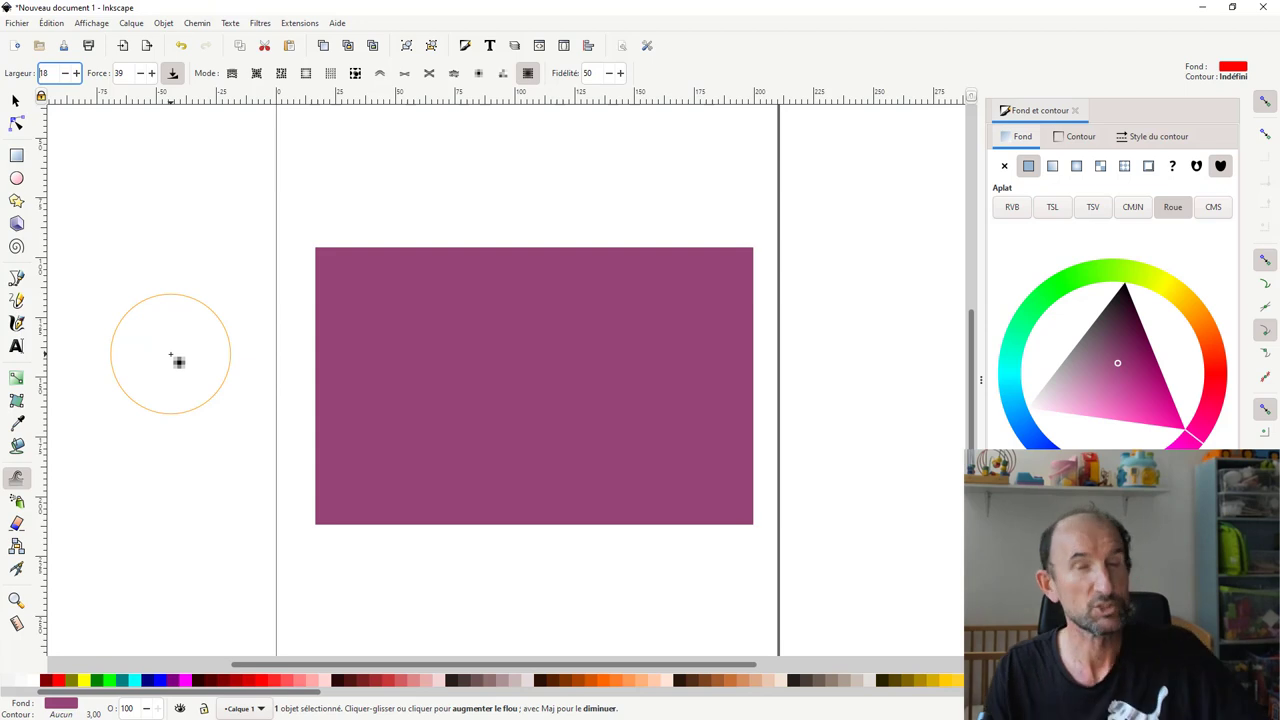
{"action": "scroll", "coordinate": [178, 361], "scroll_direction": "down", "scroll_amount": 1}
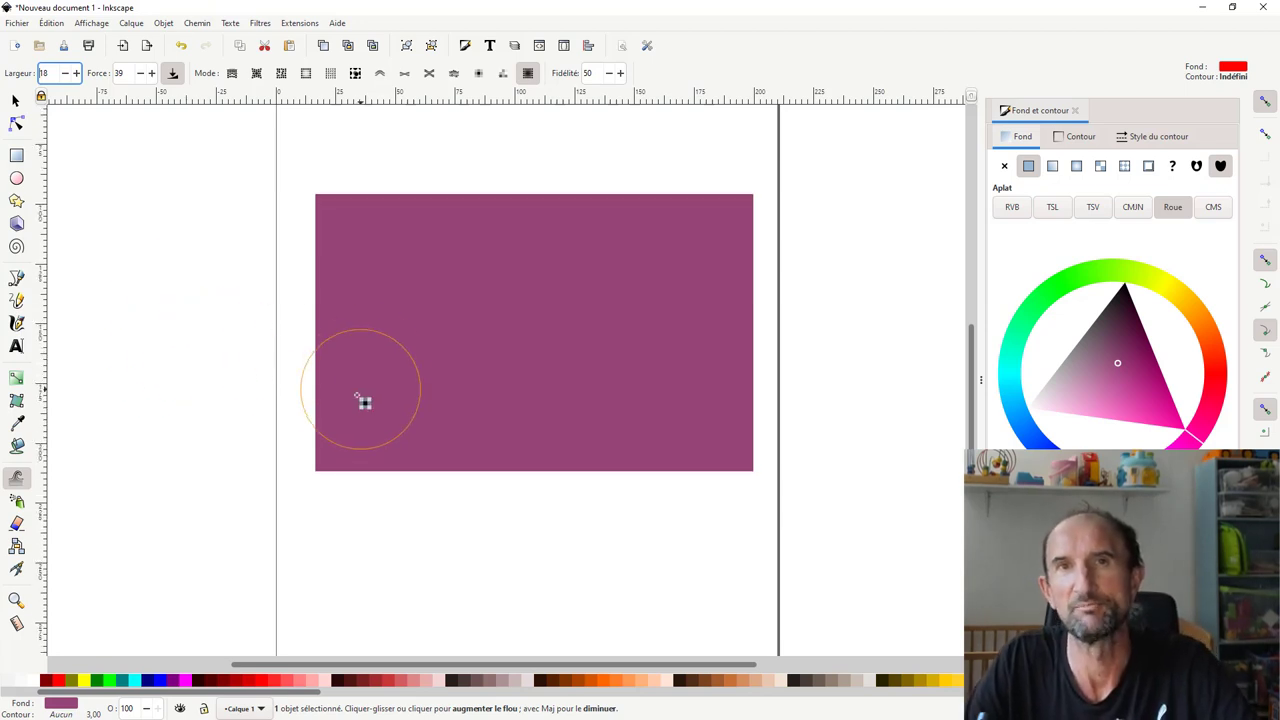